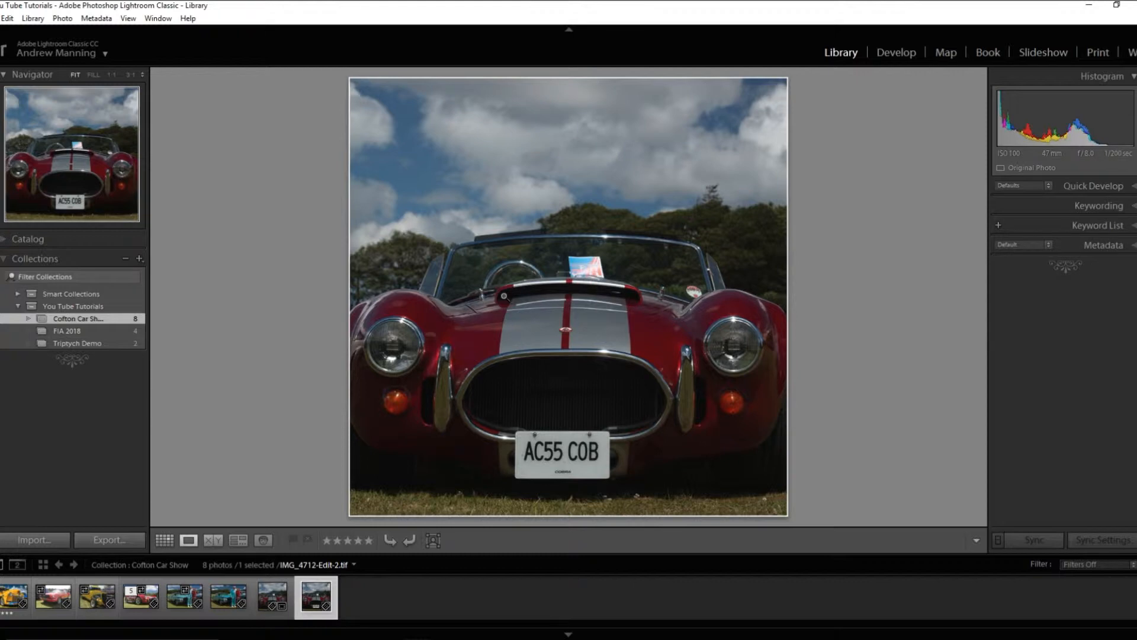
Show the Triptych Demo collection as a grid of photos with enlarged thumbnails.
left_click(77, 344)
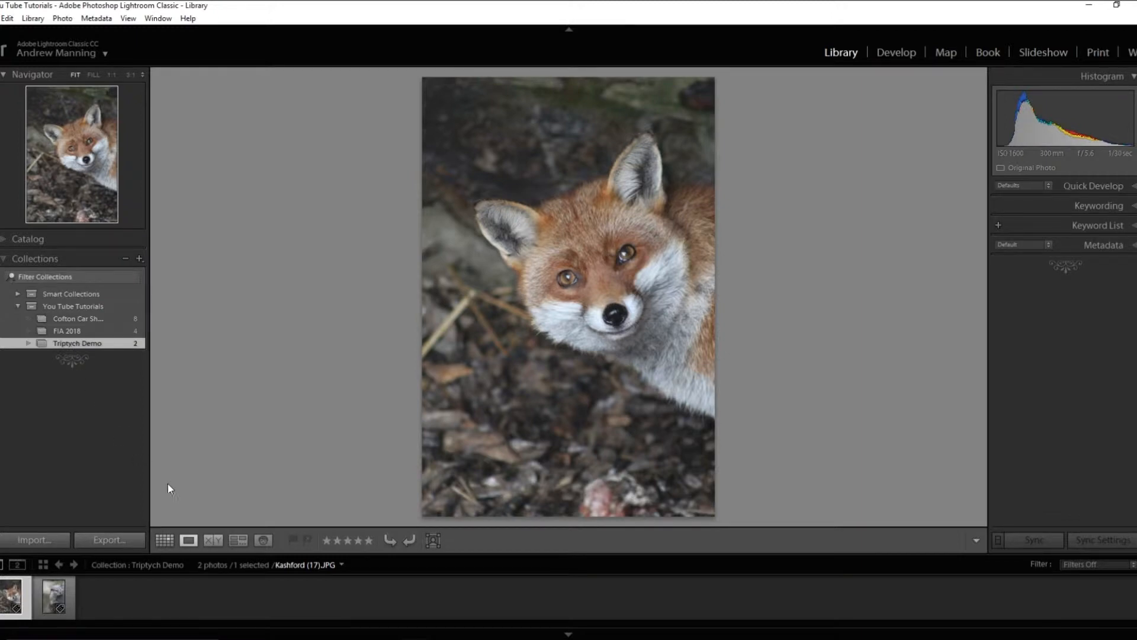
left_click(165, 541)
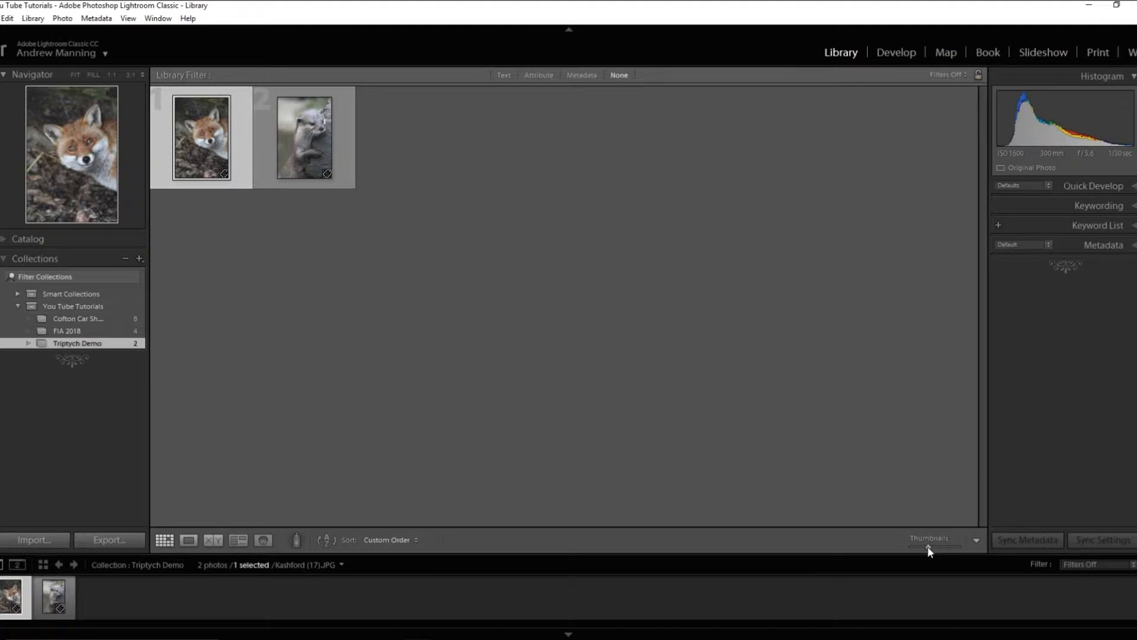
left_click_drag(927, 546, 944, 548)
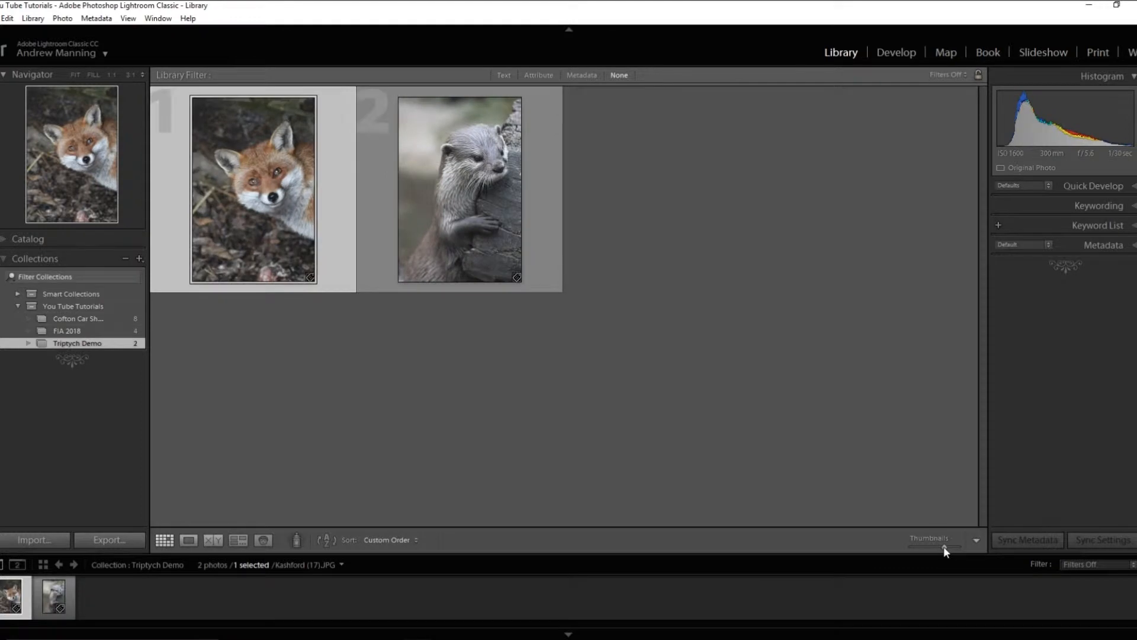
Create a virtual copy of the otter photo IMG_3115.JPG and move the original otter ahead of the fox photo.
left_click(468, 186)
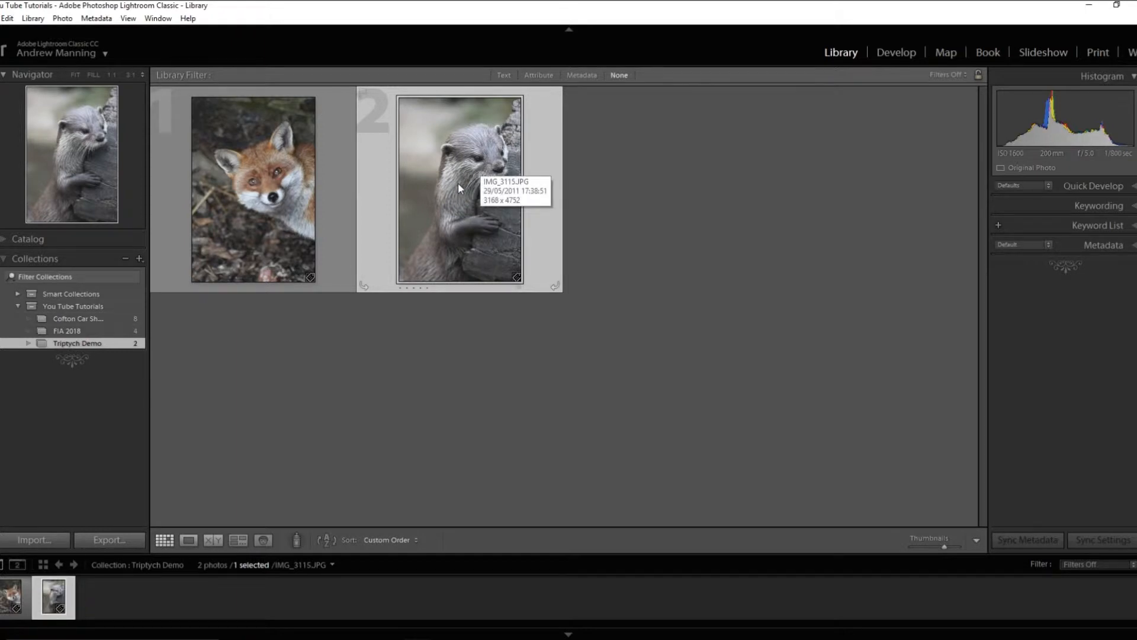
right_click(459, 187)
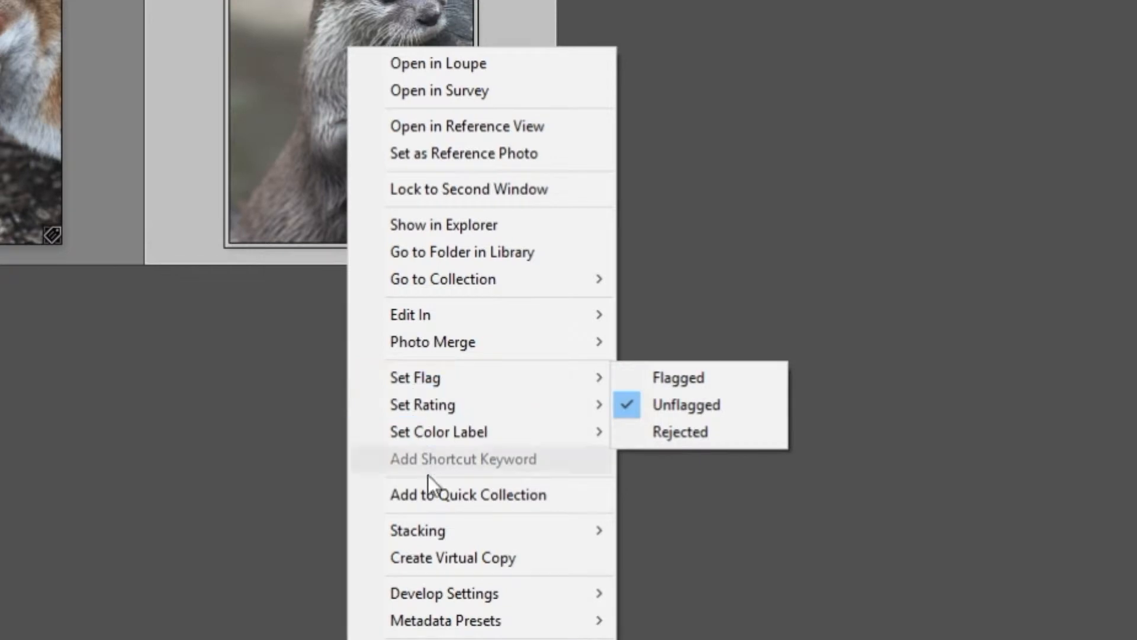
left_click(422, 561)
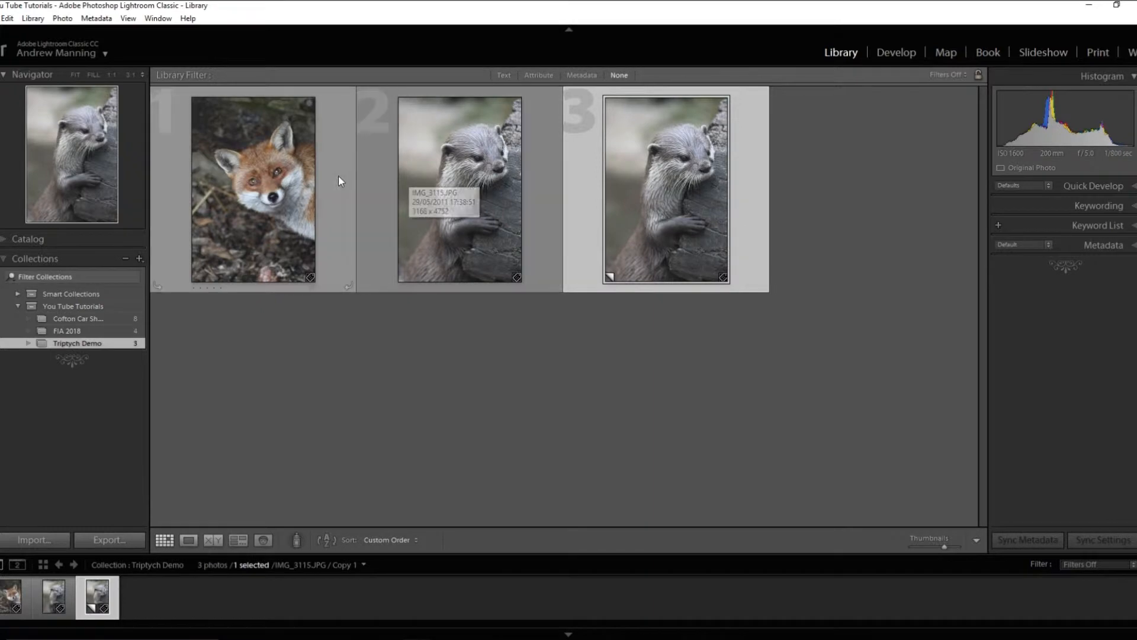
left_click_drag(474, 193, 170, 176)
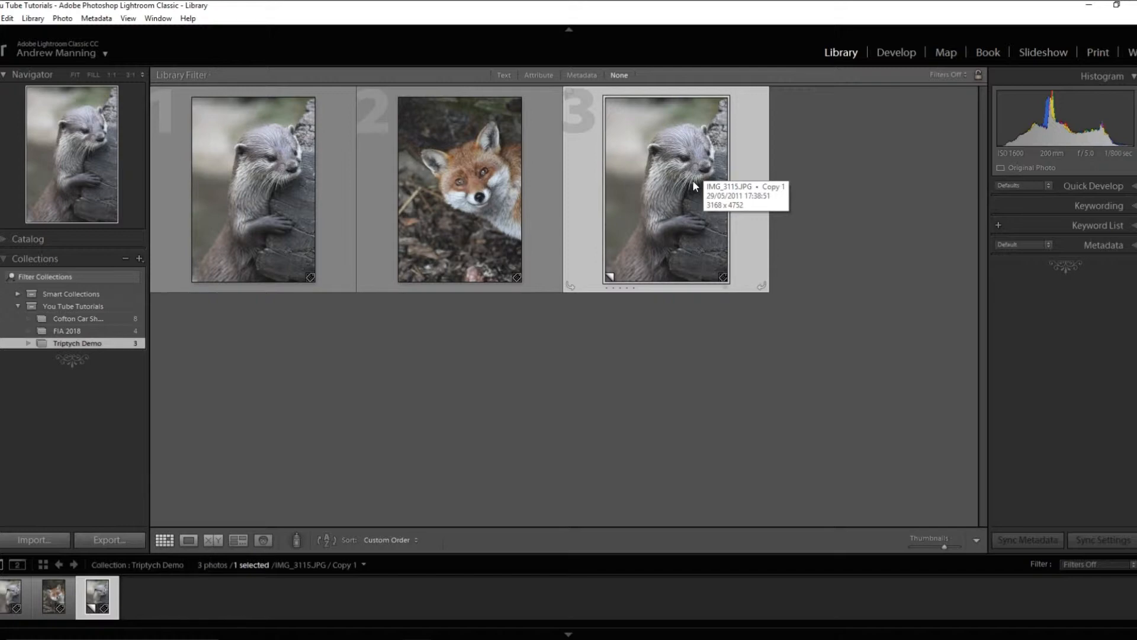
Open all three photos of the collection in Adobe Photoshop CC 2019 as copies with Lightroom adjustments.
key("ctrl+d")
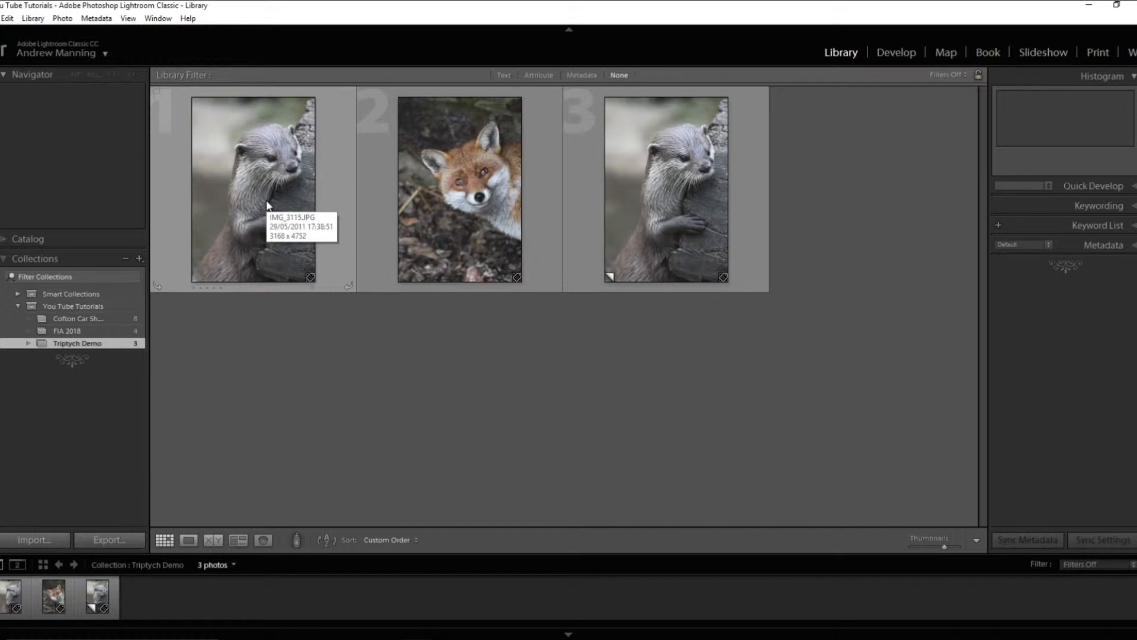
left_click(263, 169)
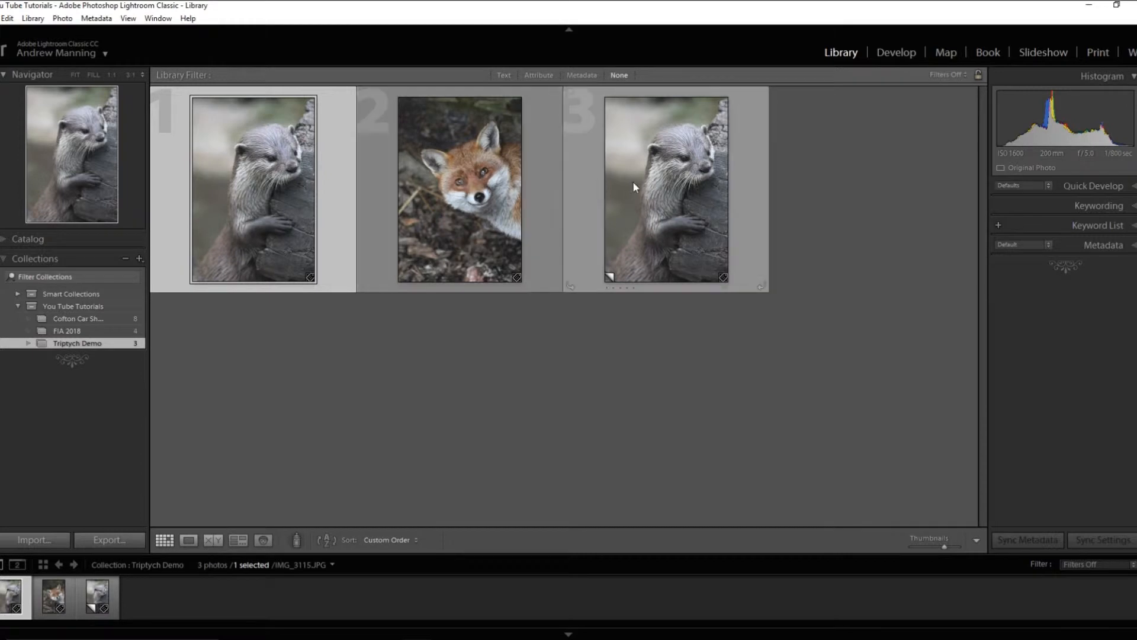
key("ctrl+a")
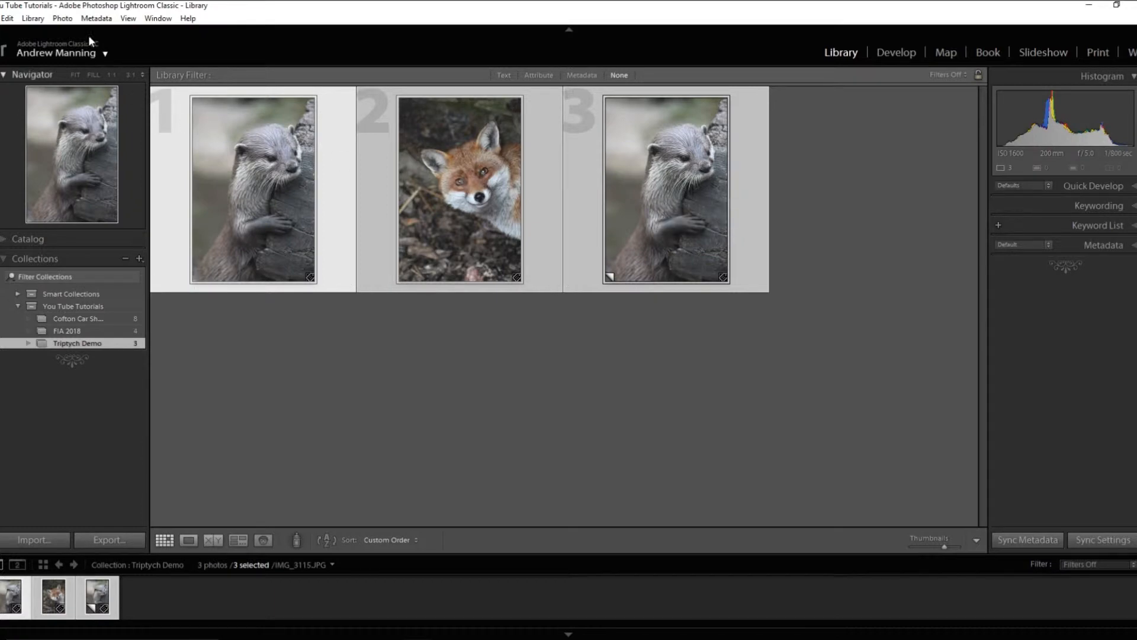
left_click(63, 19)
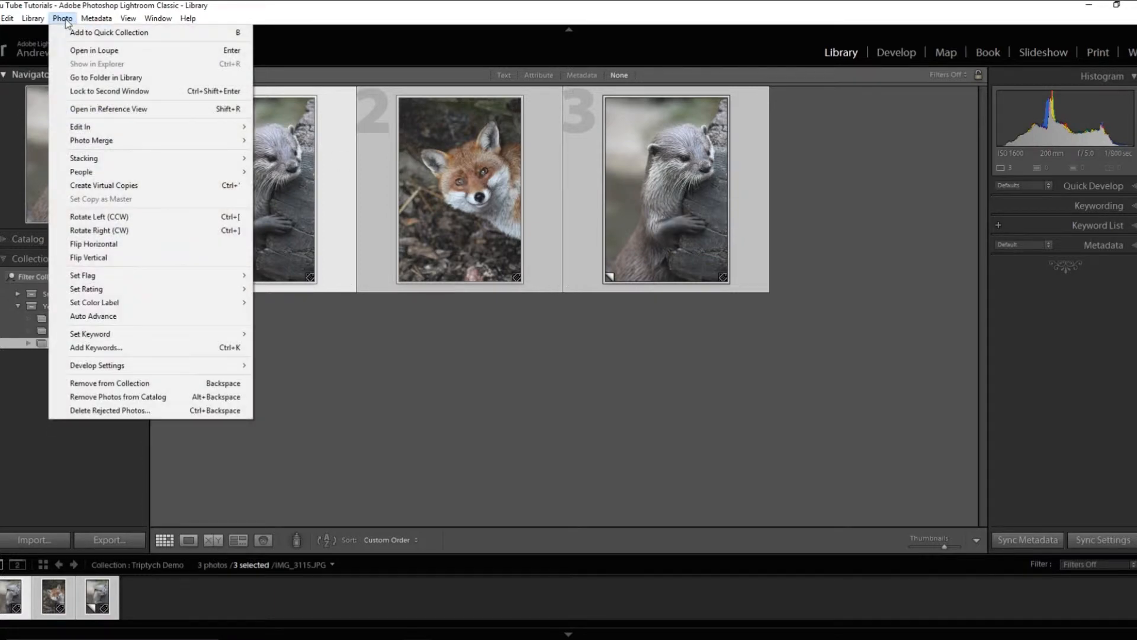
mouse_move(82, 130)
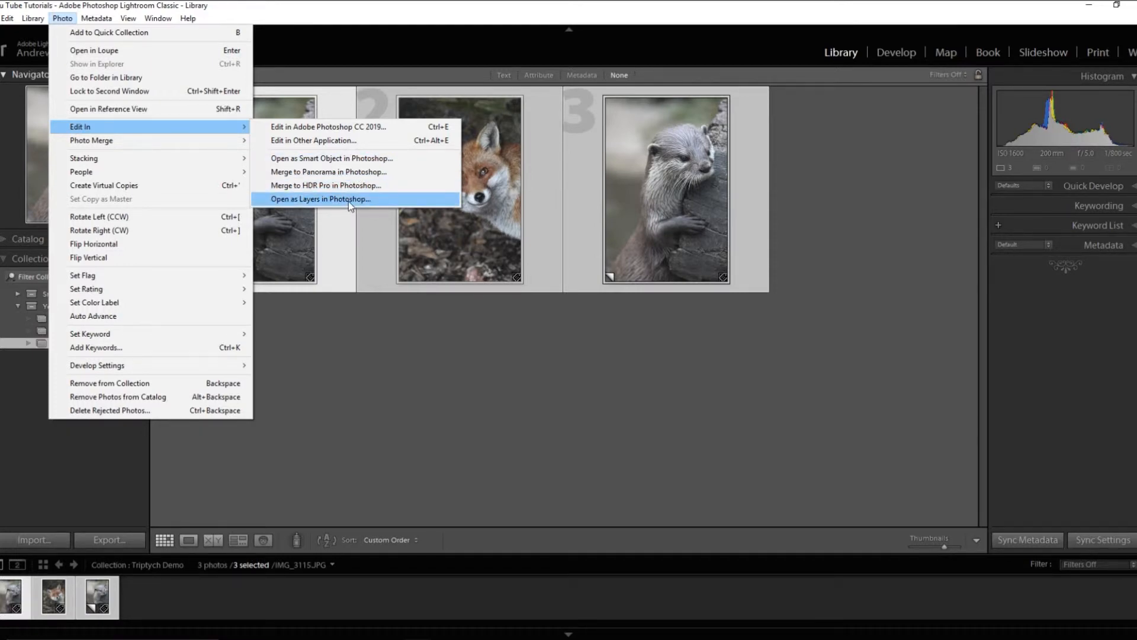
left_click(336, 126)
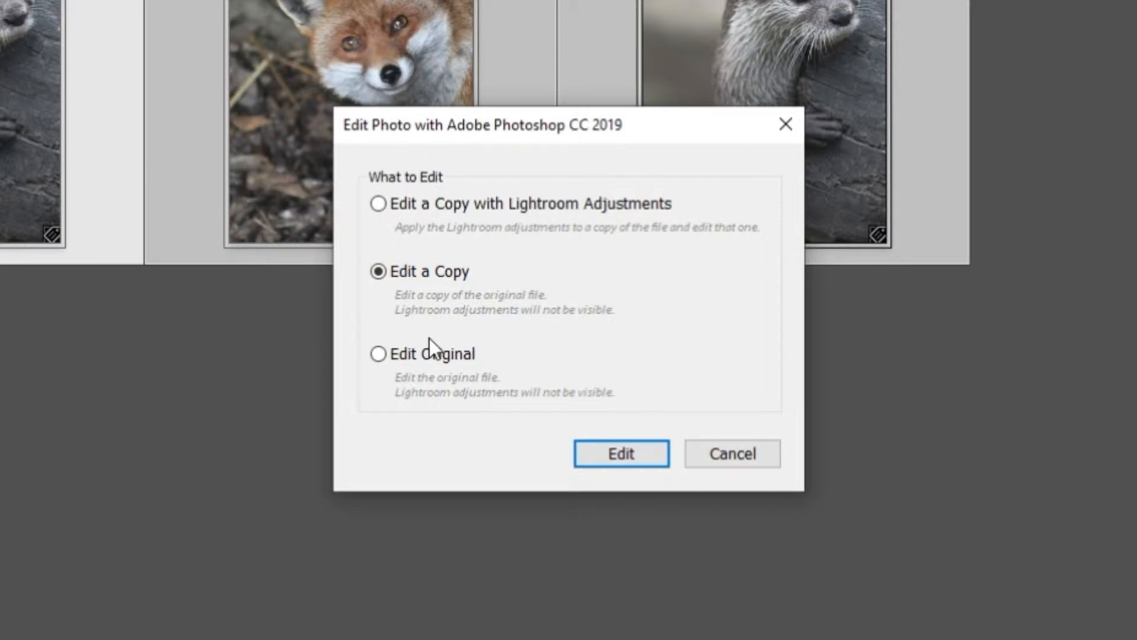
left_click(379, 203)
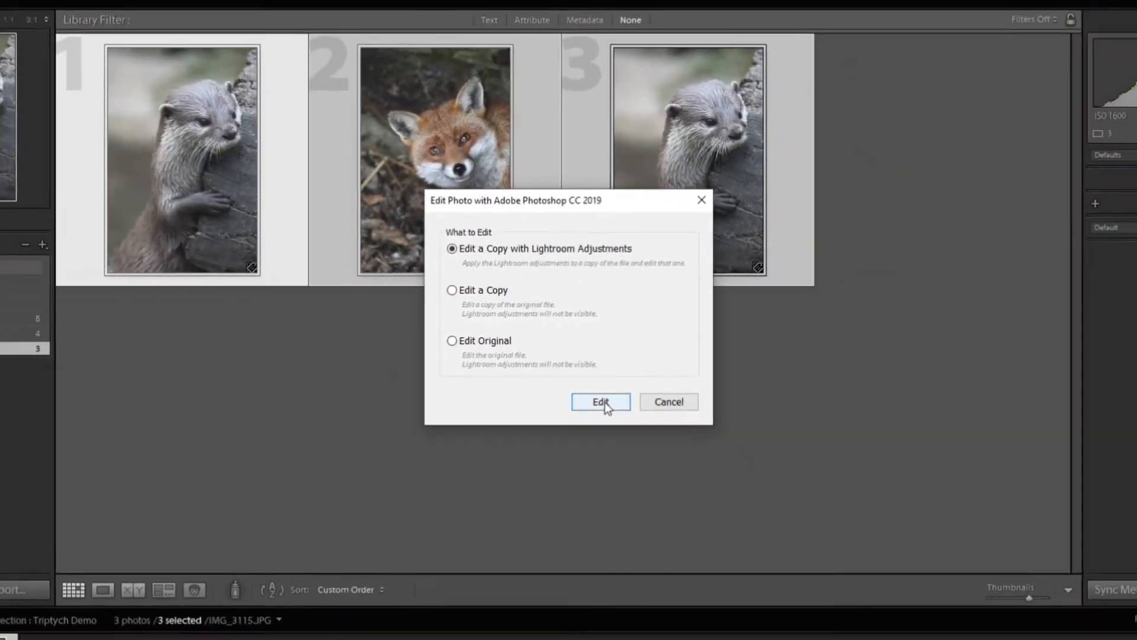
left_click(610, 421)
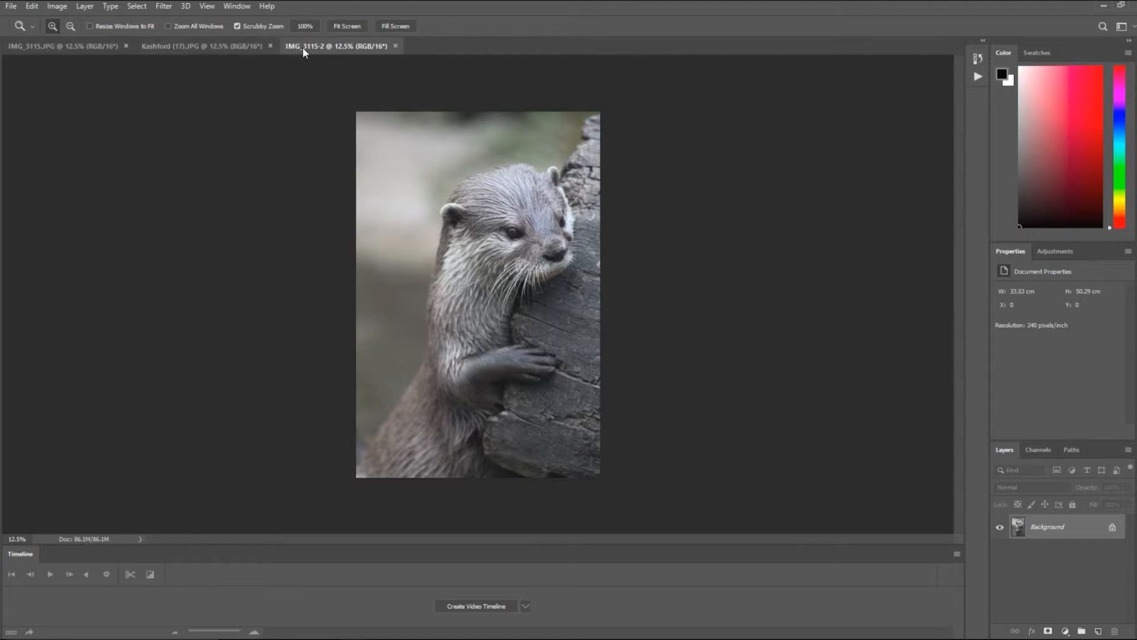
Look through the three open photos and flip the canvas of IMG_3115-2 horizontally.
left_click(80, 48)
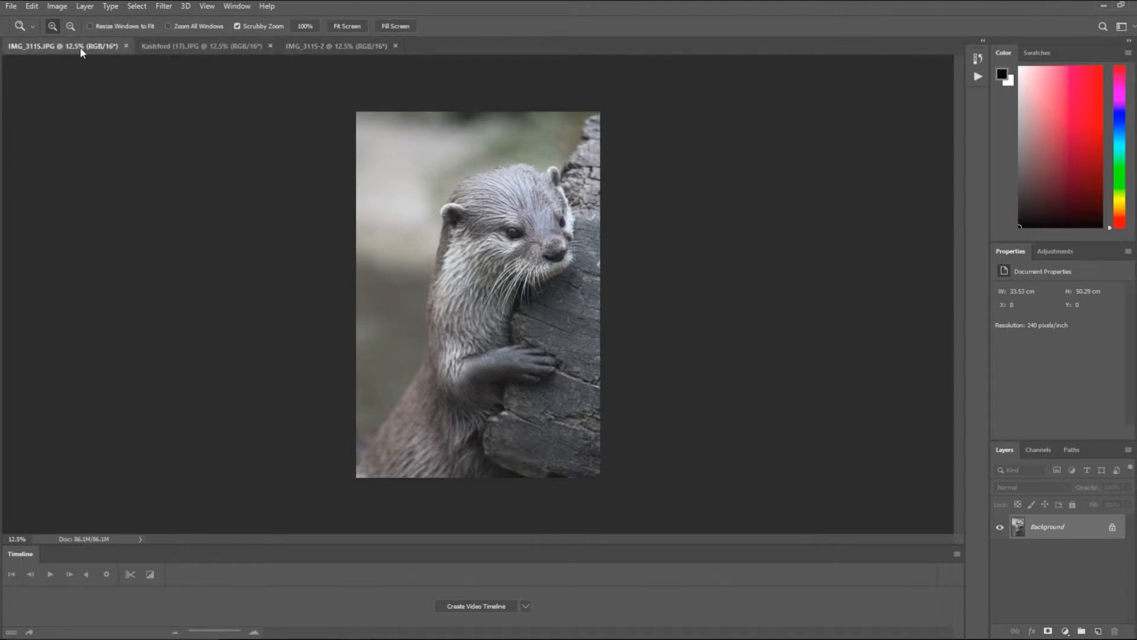
left_click(191, 47)
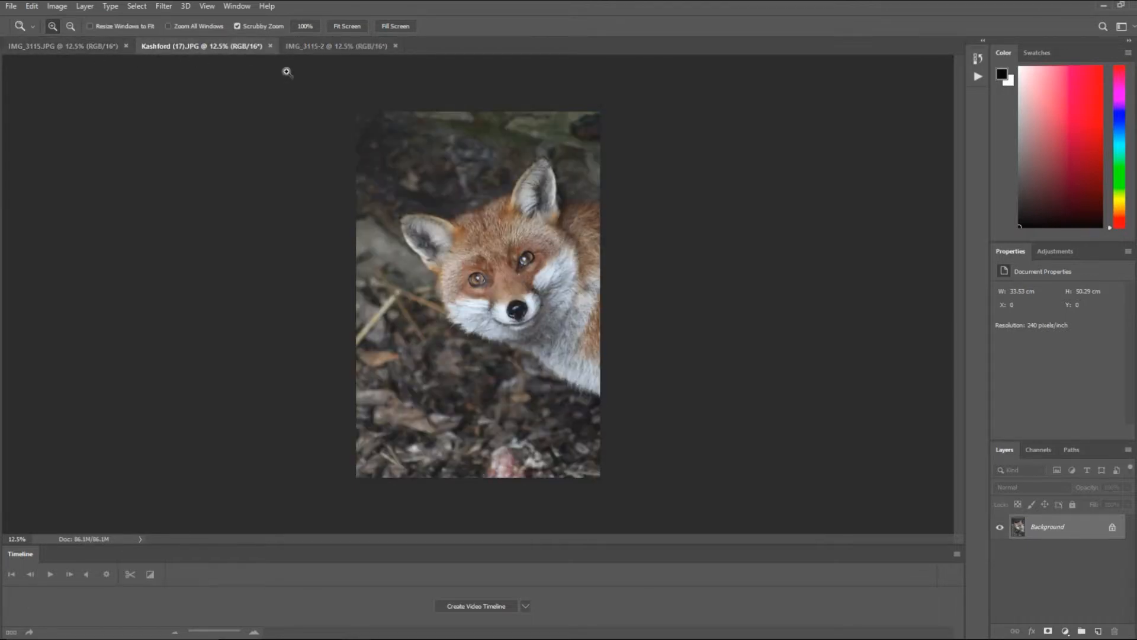
left_click(318, 46)
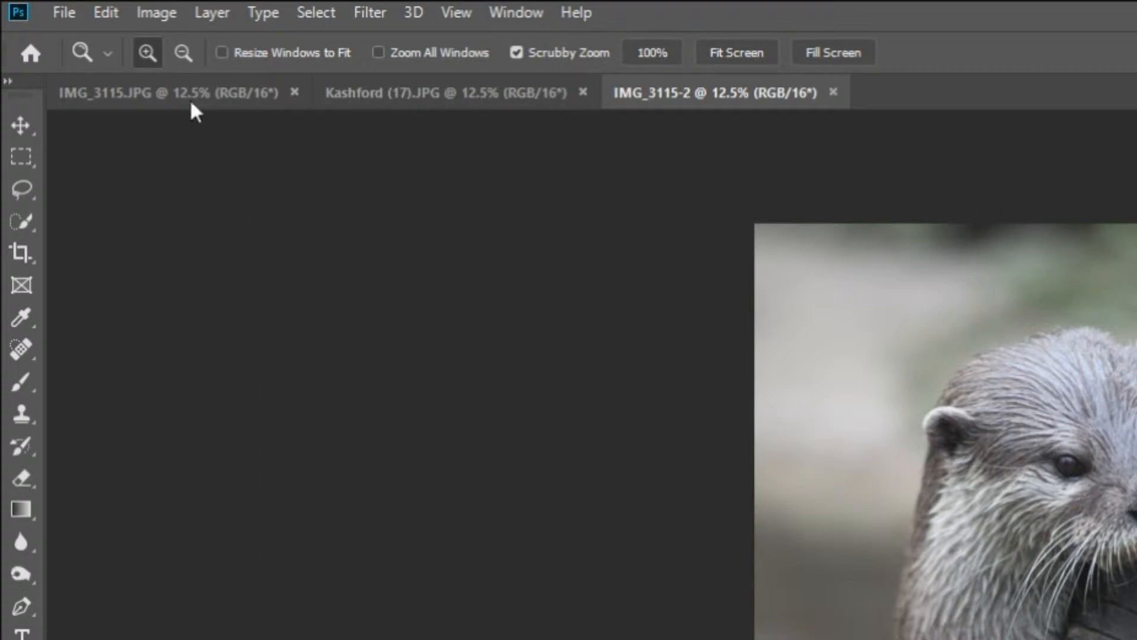
left_click(243, 17)
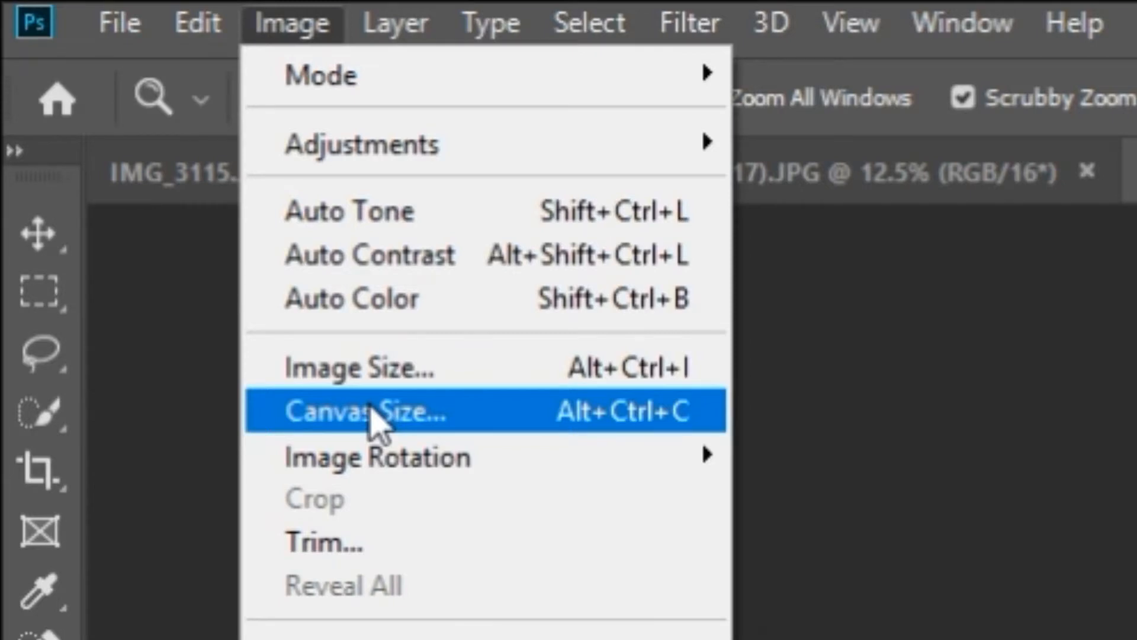
mouse_move(373, 459)
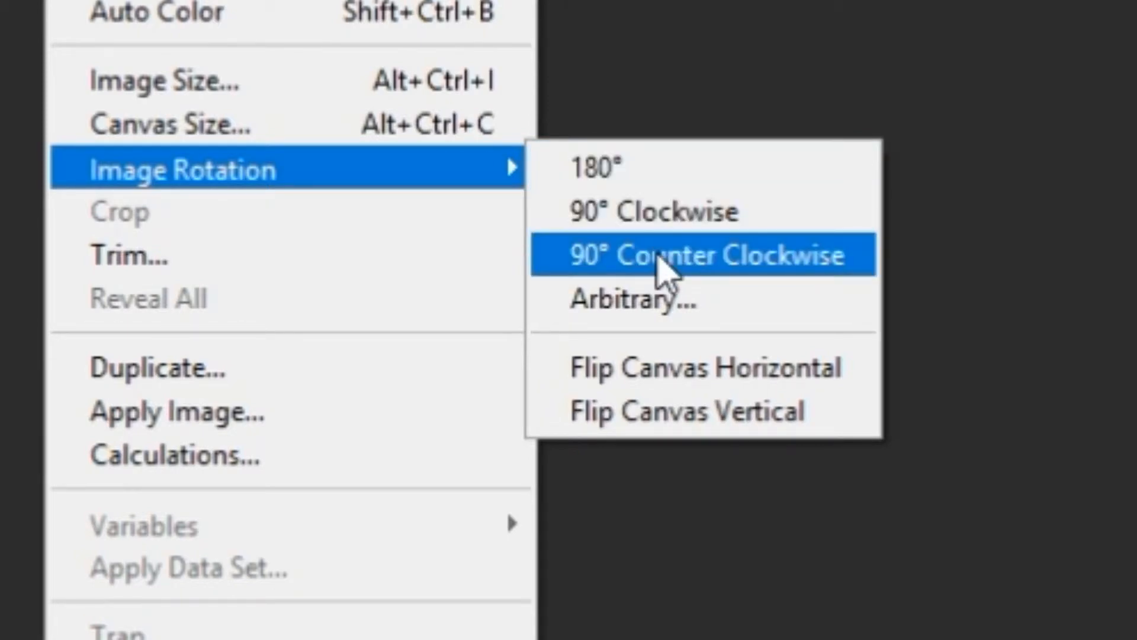
left_click(652, 362)
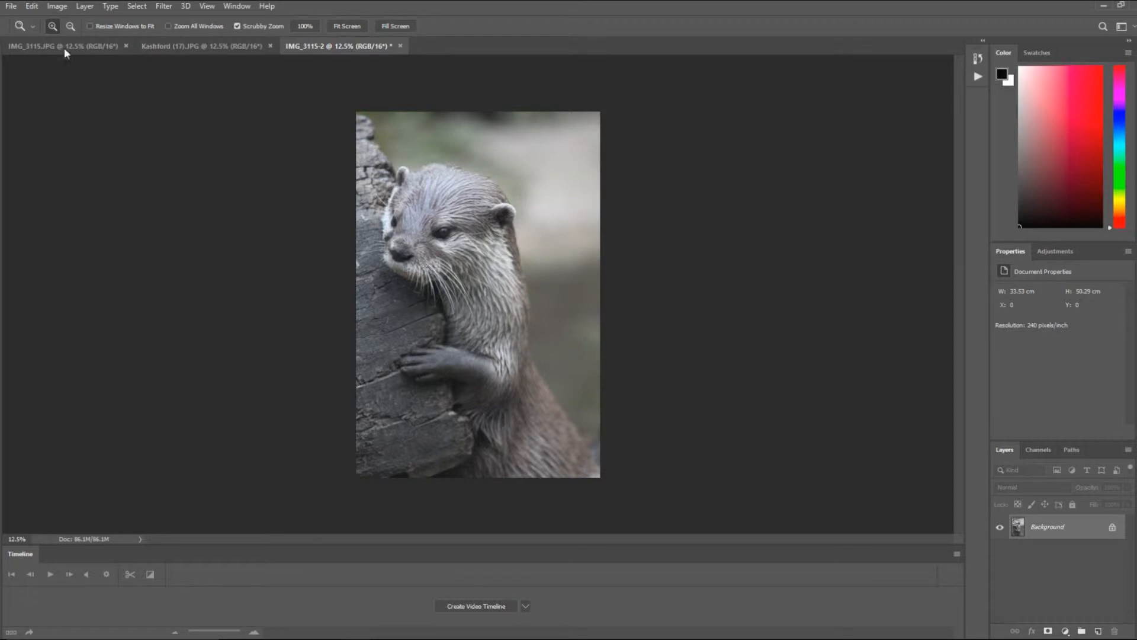
Extend the canvas of IMG_3115.JPG by a relative 1 percent in width and height, using white as the extension color.
left_click(168, 51)
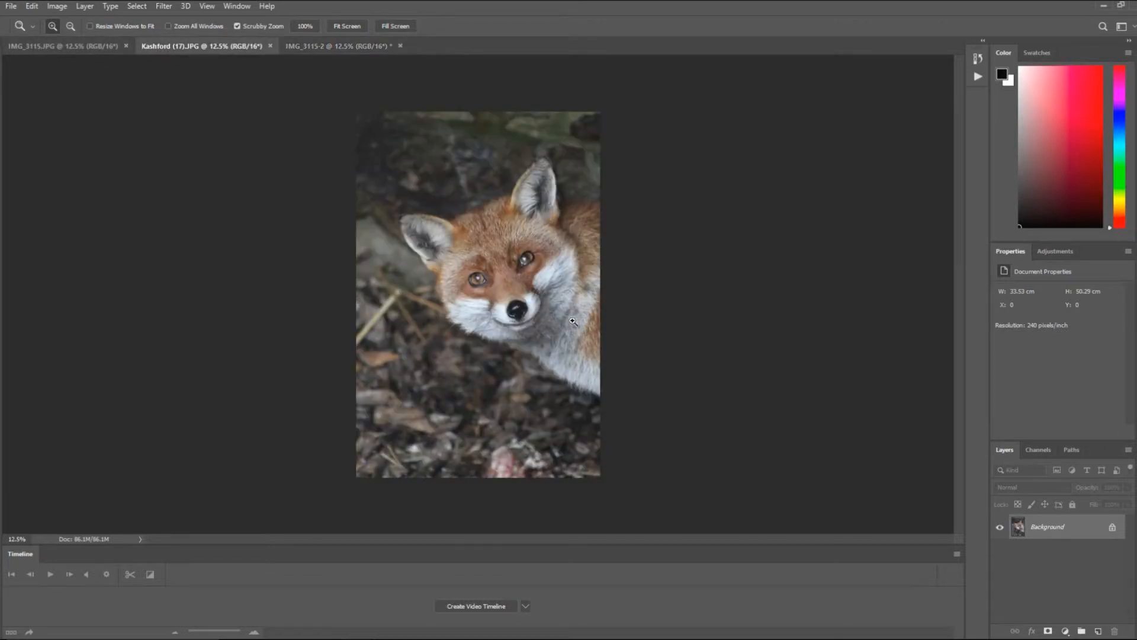
left_click(47, 51)
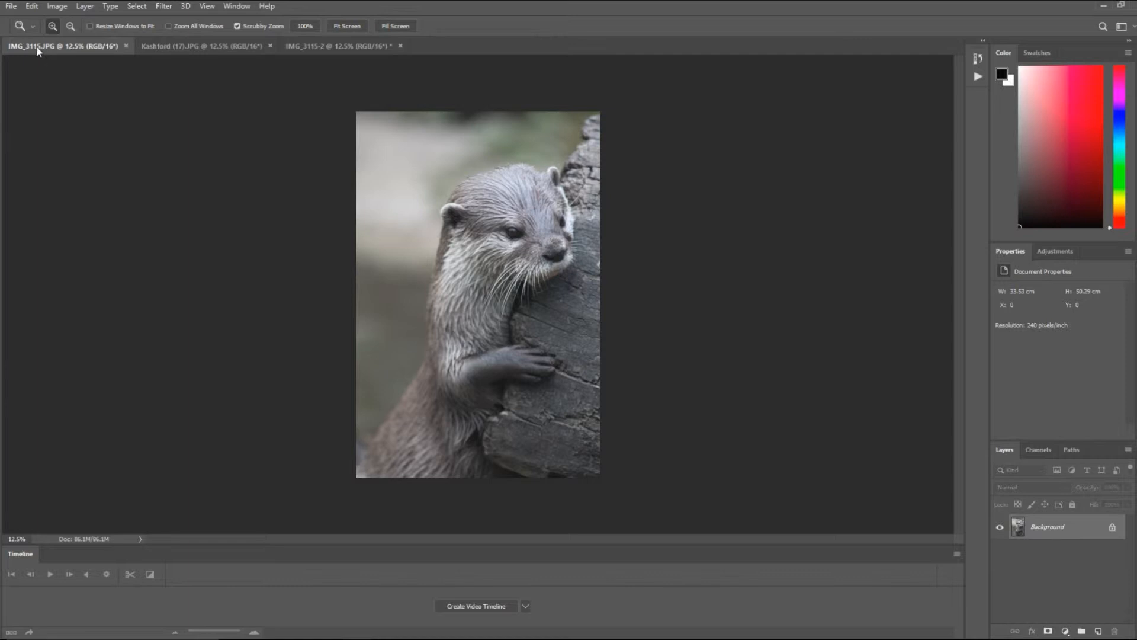
left_click(59, 6)
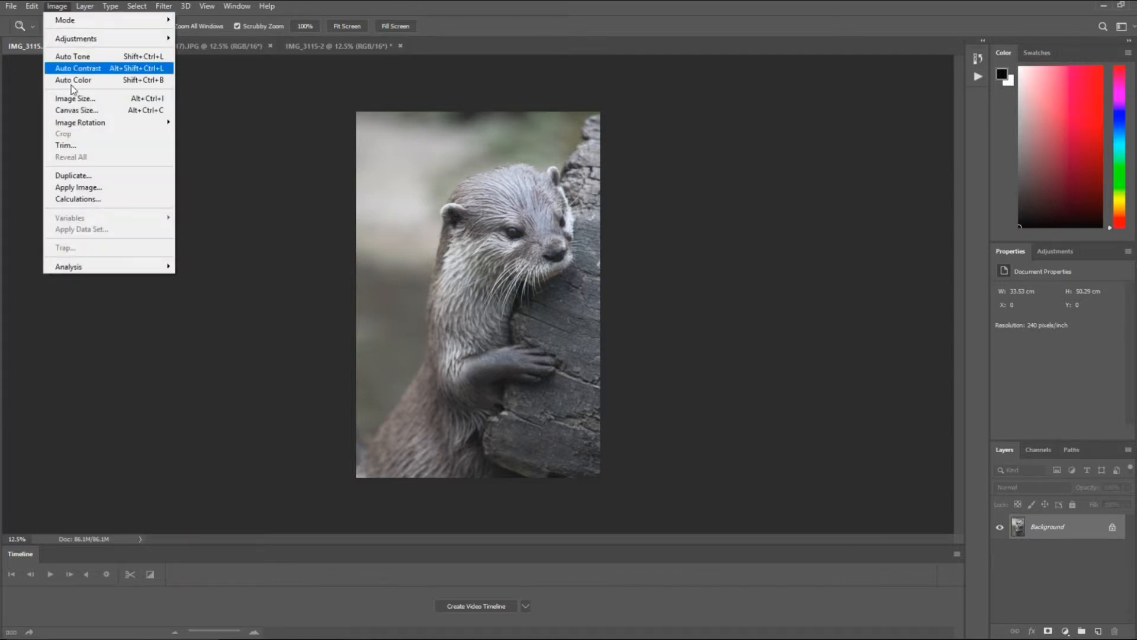
left_click(77, 111)
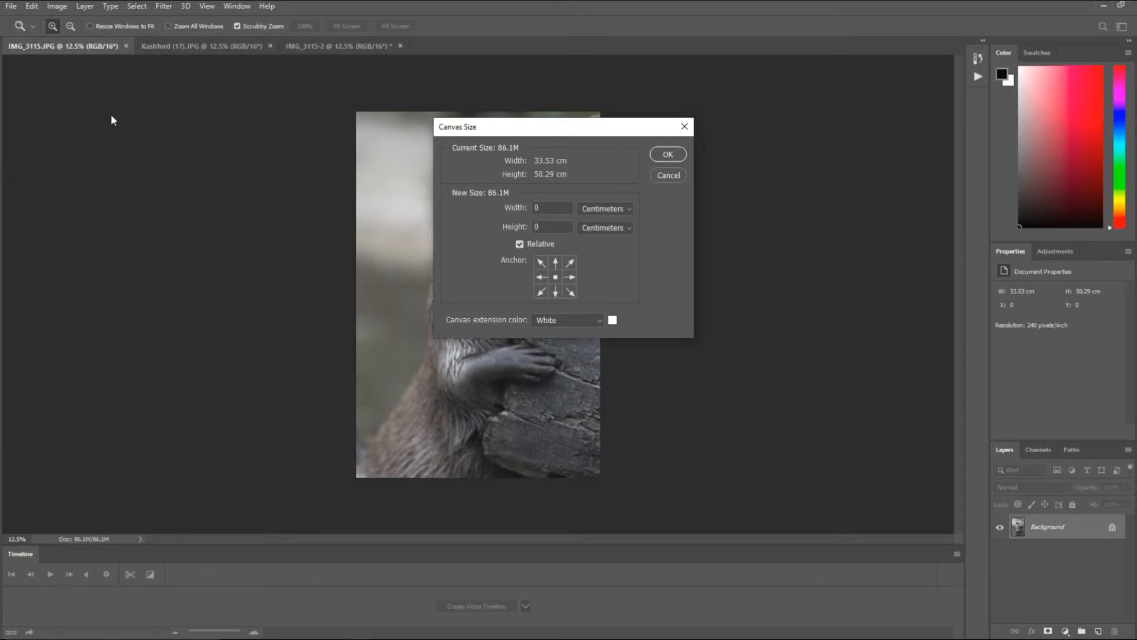
left_click(608, 209)
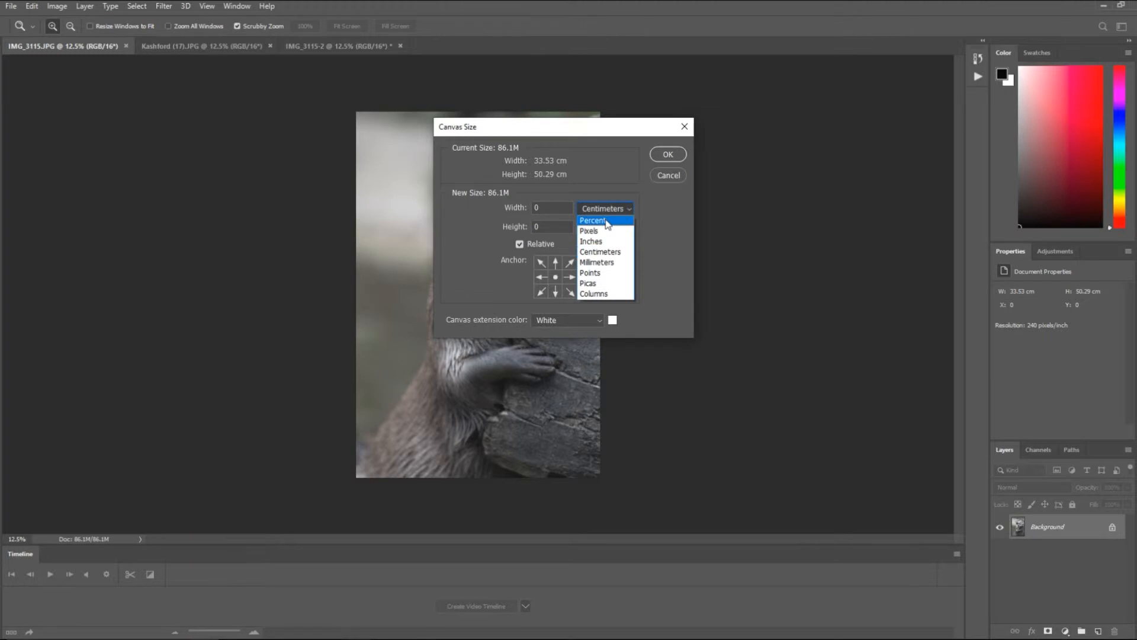
left_click(608, 222)
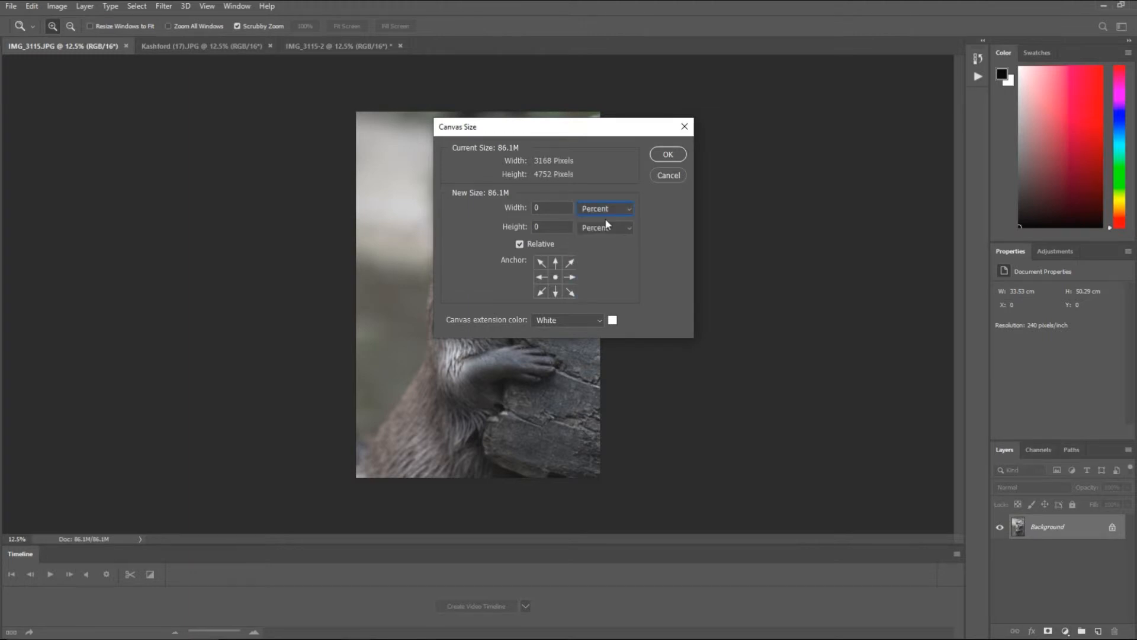
left_click(556, 208)
key("BackSpace")
type("1")
key("BackSpace")
type("1")
left_click(666, 154)
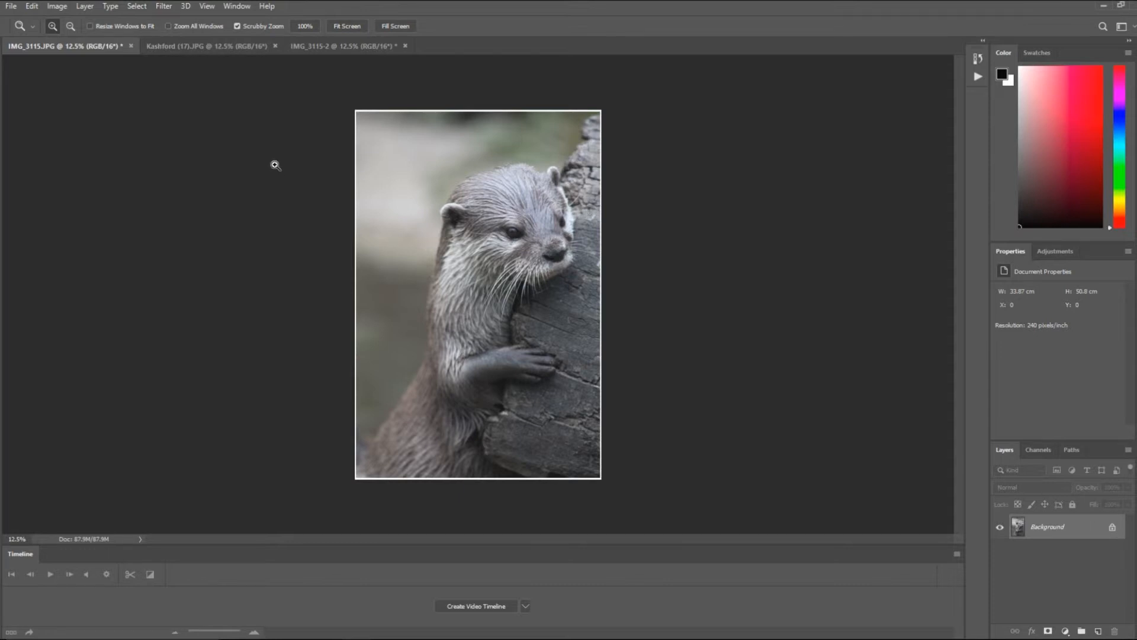
Reopen the canvas size settings for IMG_3115.JPG and switch the measurement units to percent.
left_click(57, 9)
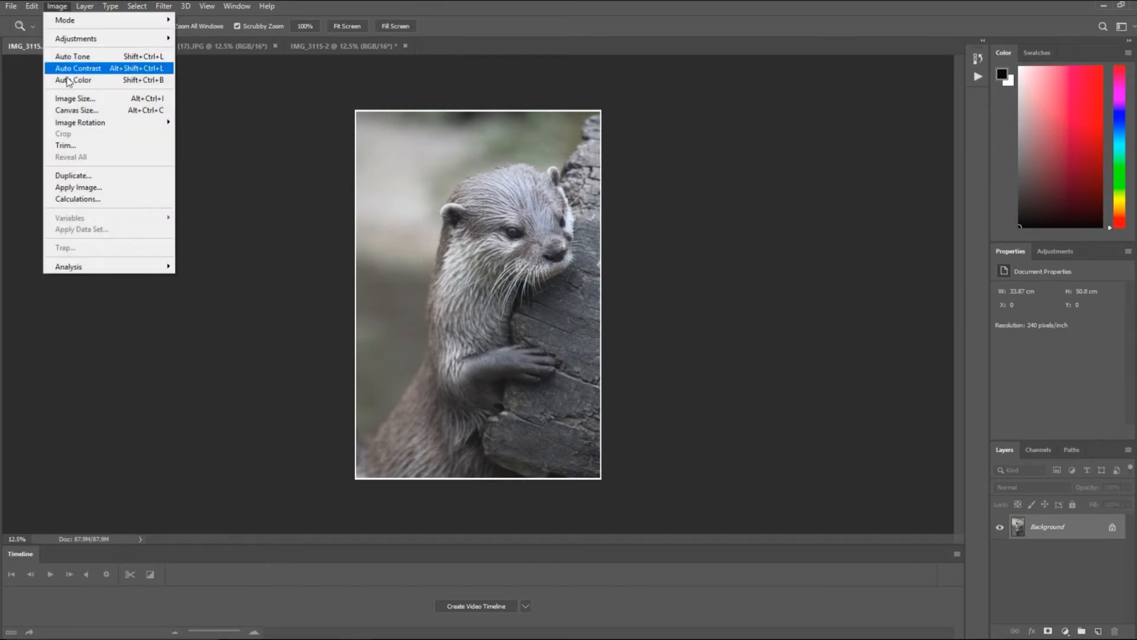
left_click(71, 113)
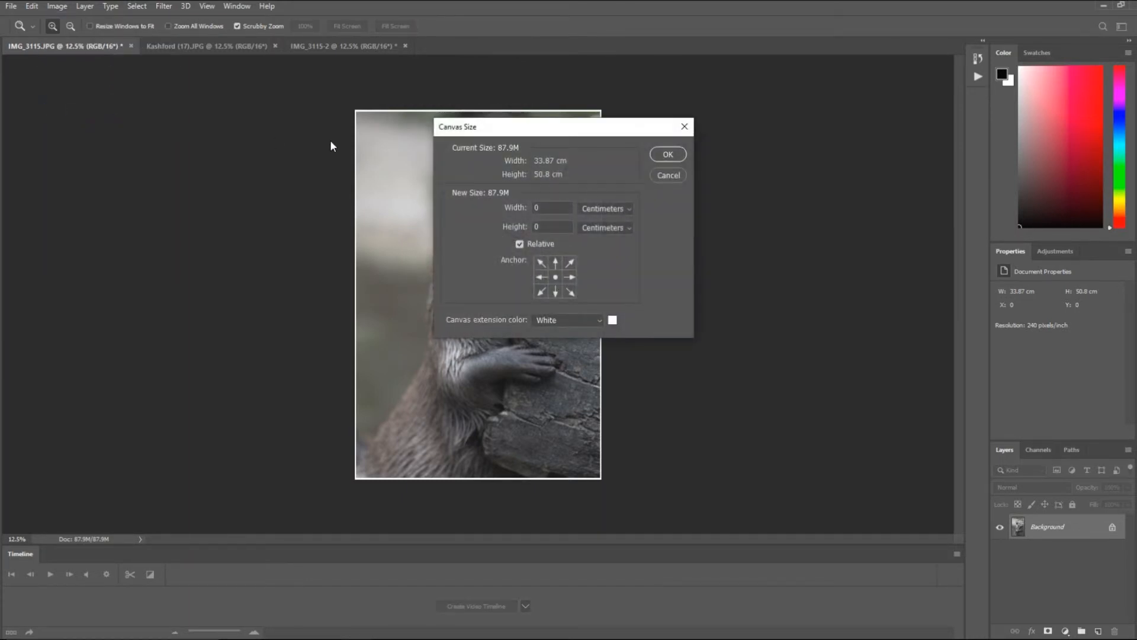
left_click(603, 208)
left_click(605, 221)
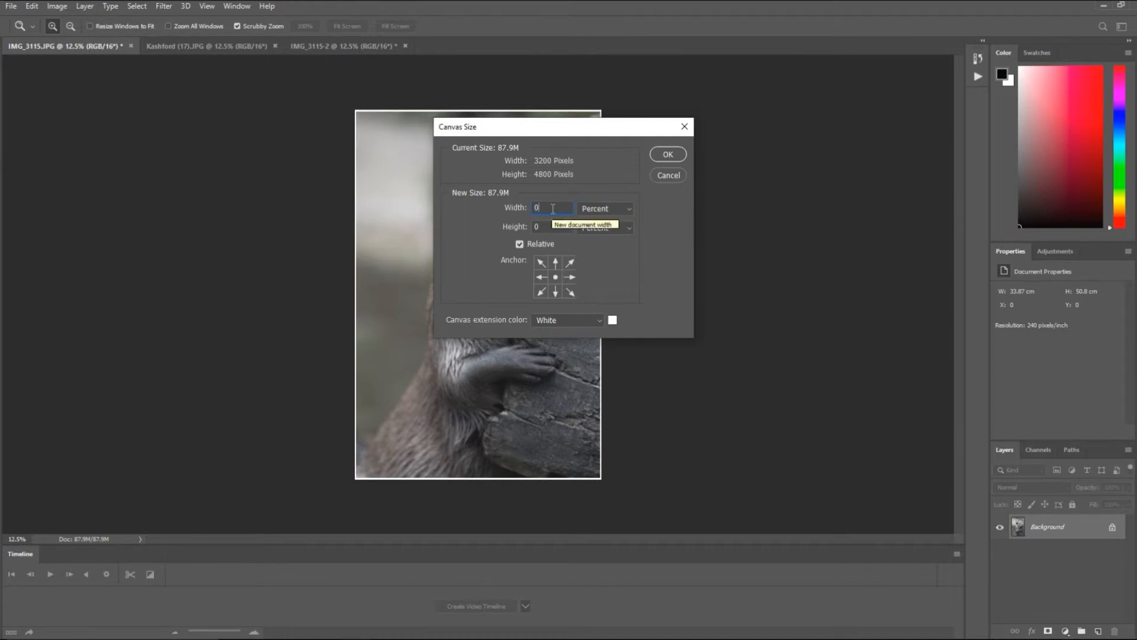
key("BackSpace")
left_click(522, 245)
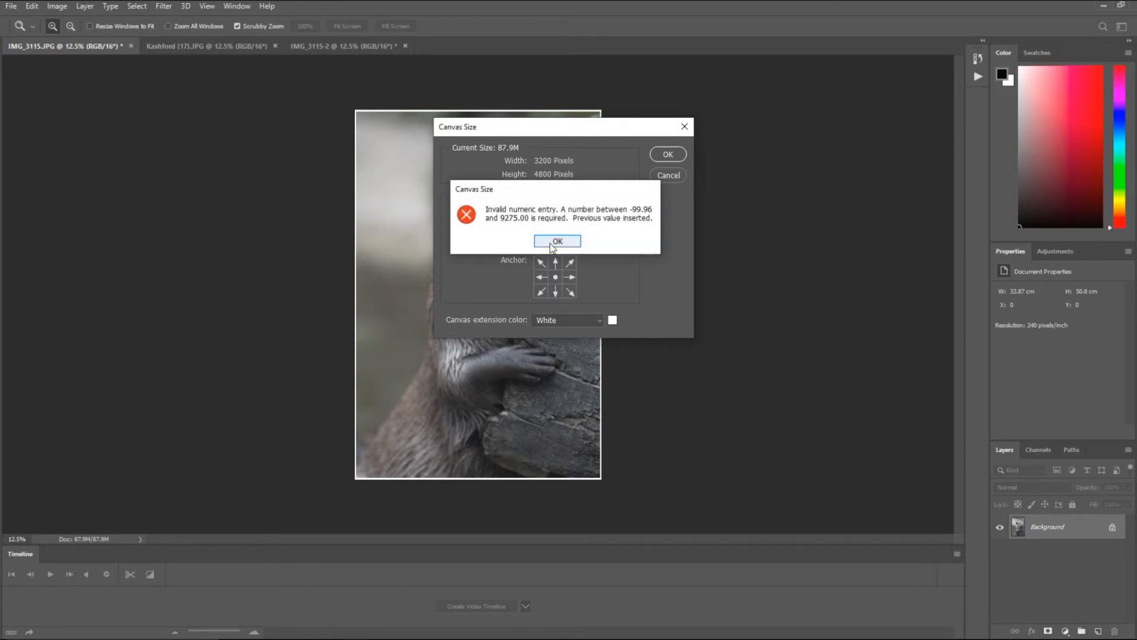
left_click(548, 244)
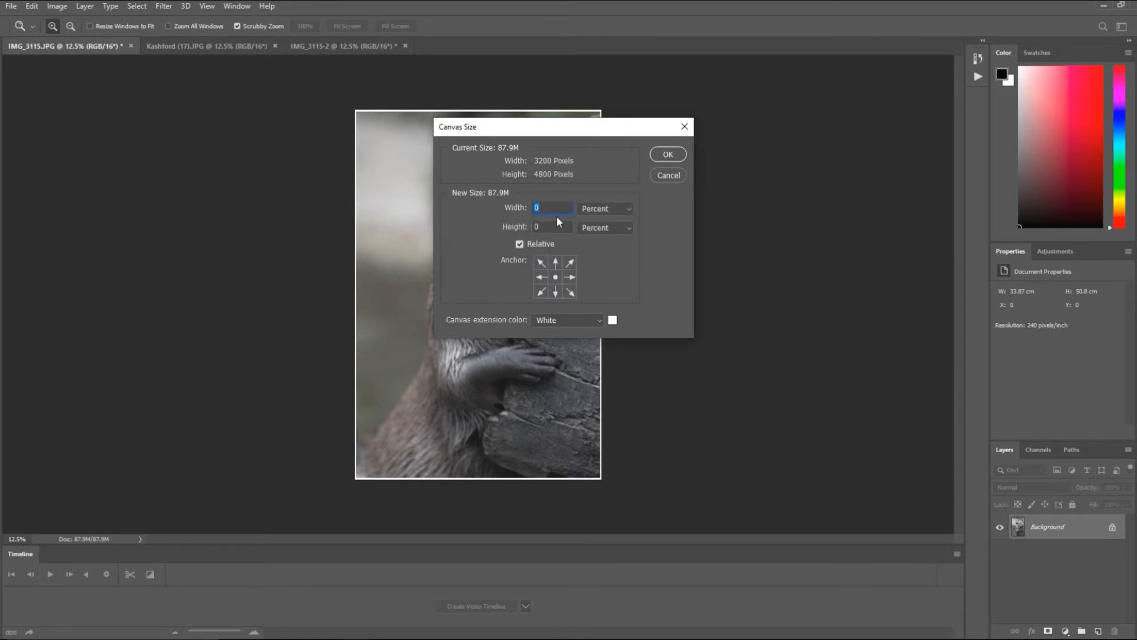
Set the canvas width to a non-relative 350 percent, keeping height at 100 percent, and anchor the image at the middle left.
key("BackSpace")
type("3")
type("50")
double_click(554, 207)
type("350")
left_click(540, 280)
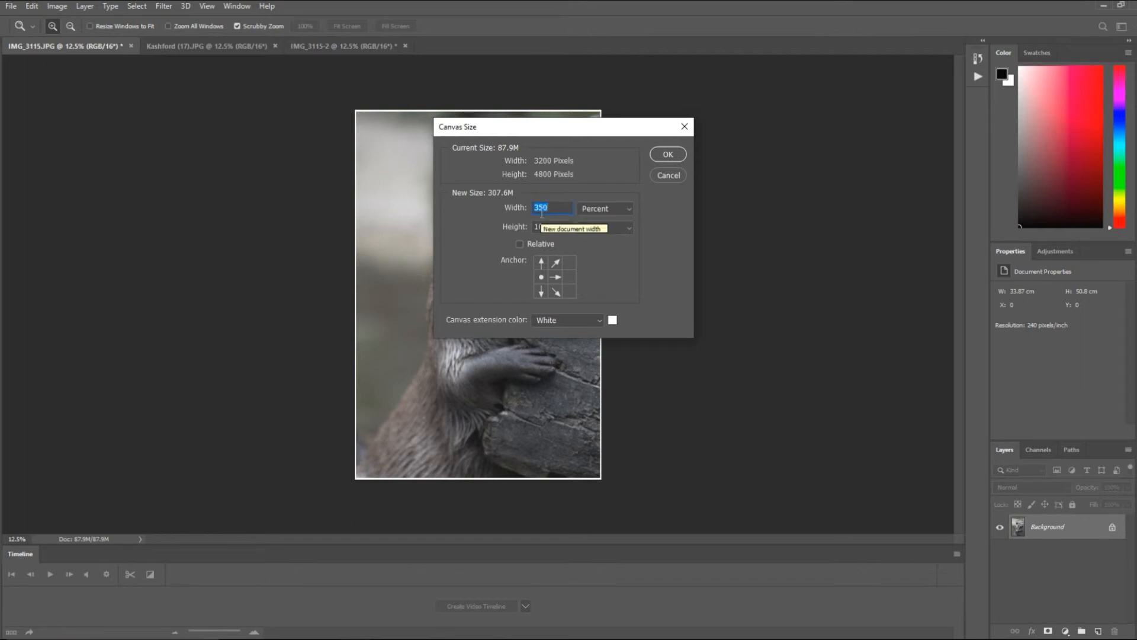
Try the canvas extension with the custom blue 4085bf as extension color, and undo the canvas resize.
left_click(599, 323)
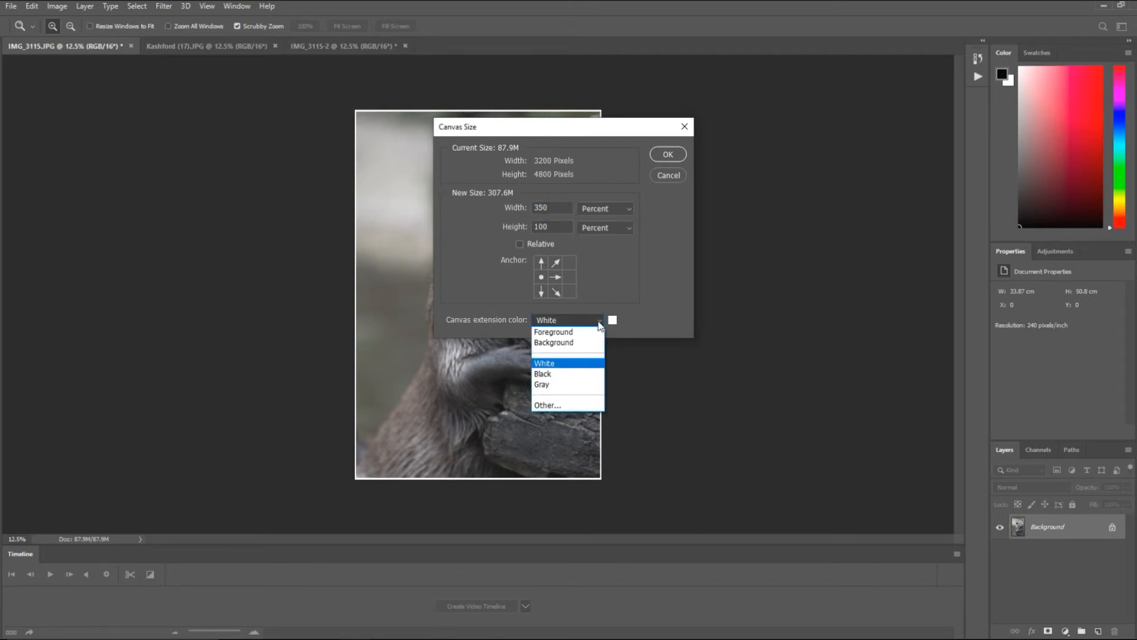
left_click(542, 407)
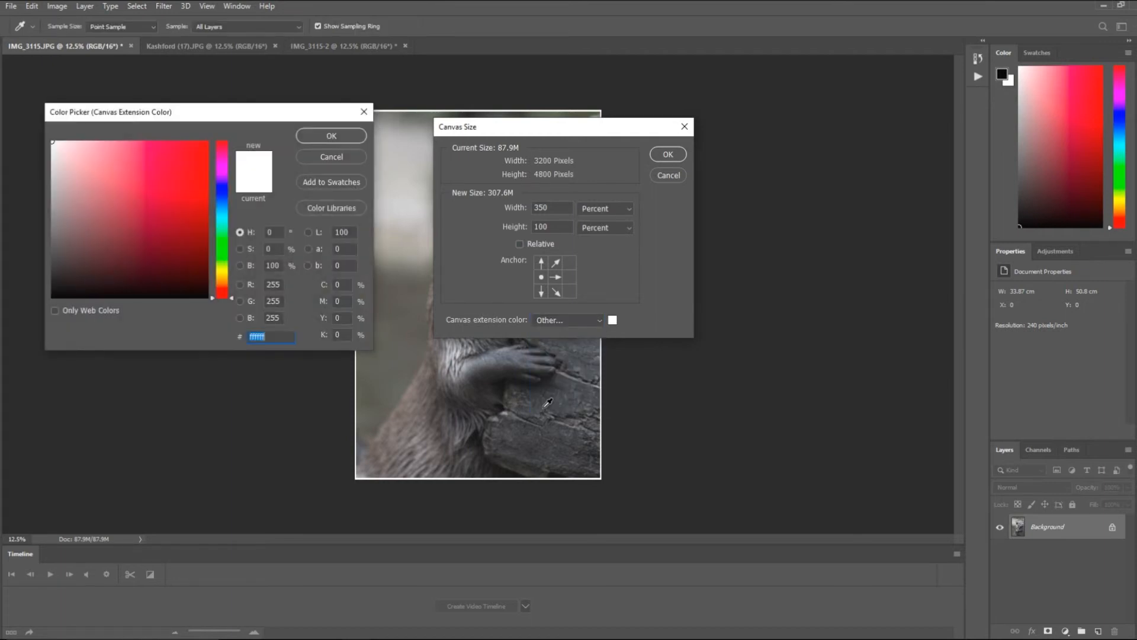
left_click(224, 208)
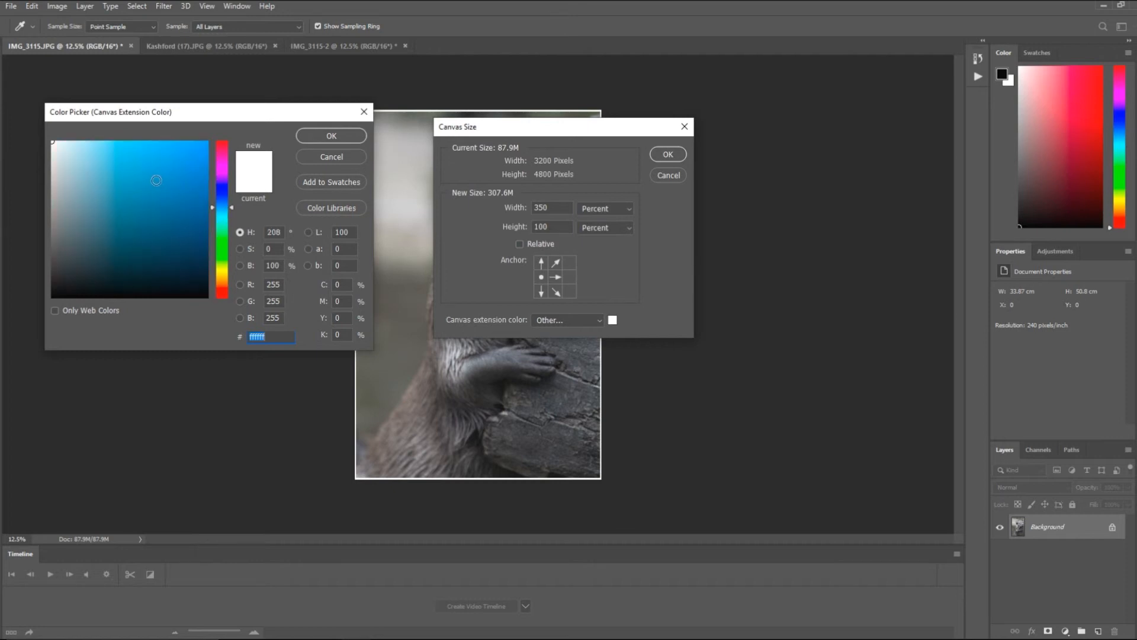
left_click(156, 180)
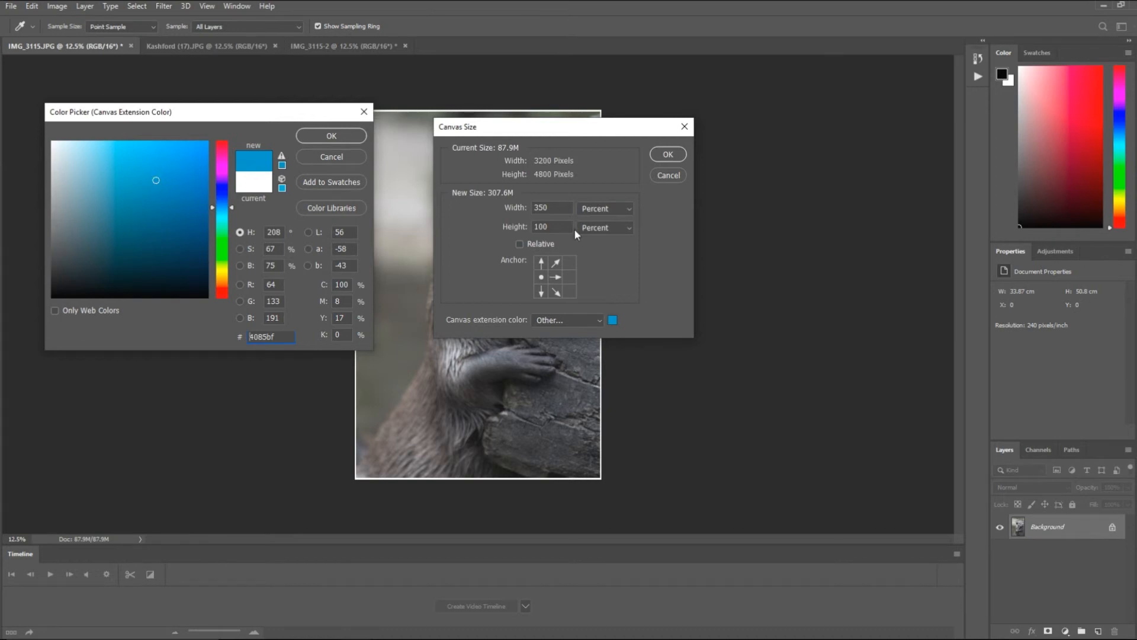
left_click(332, 137)
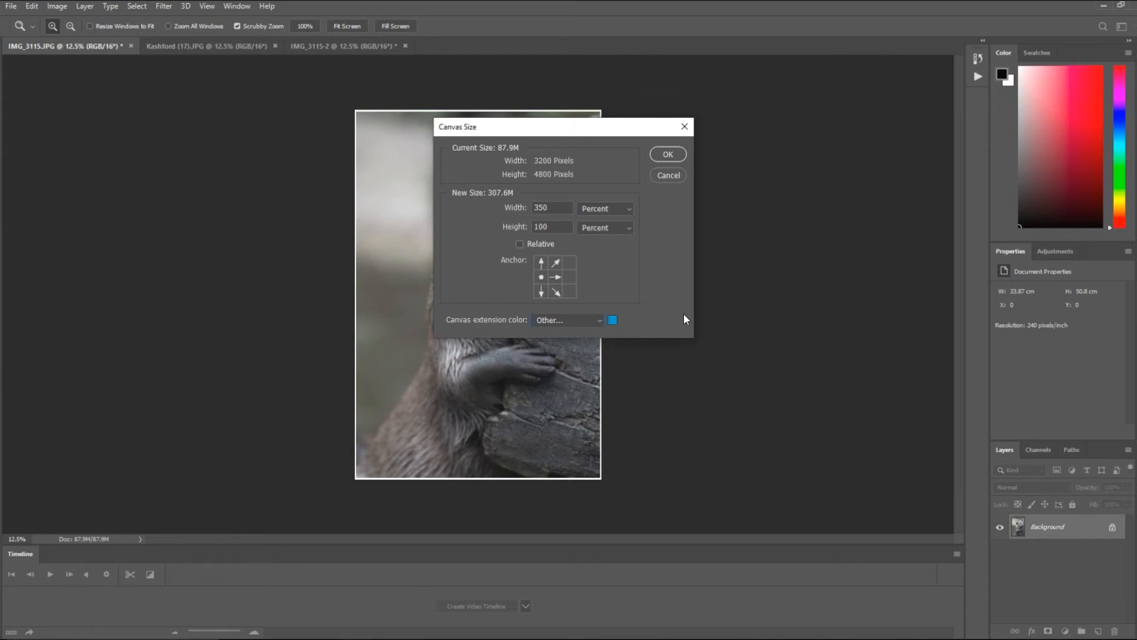
left_click(666, 151)
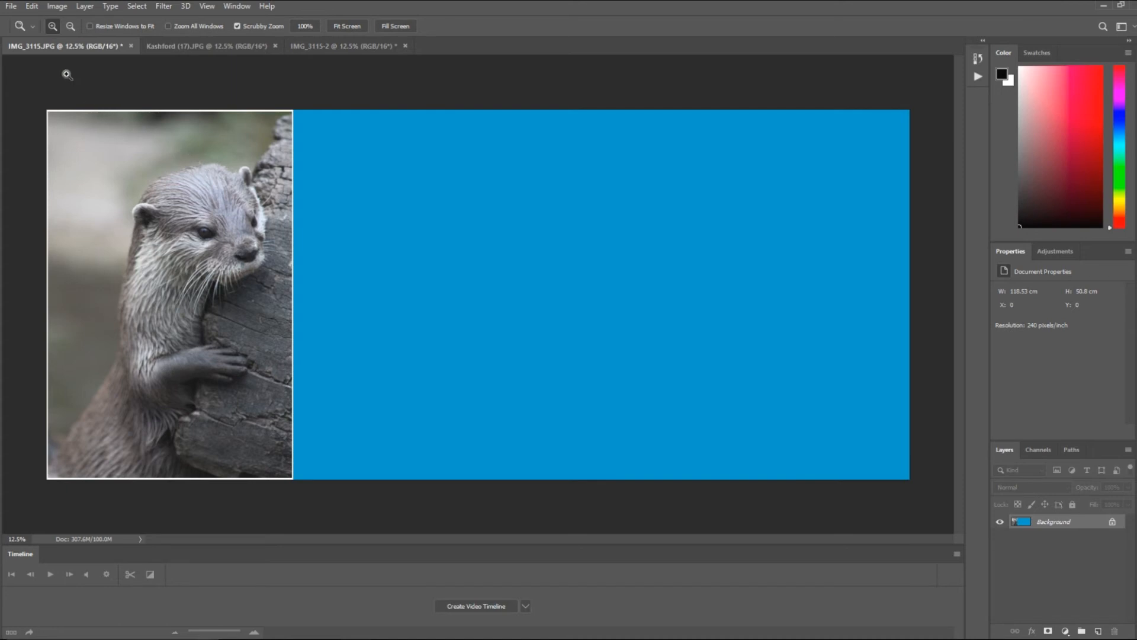
left_click(32, 7)
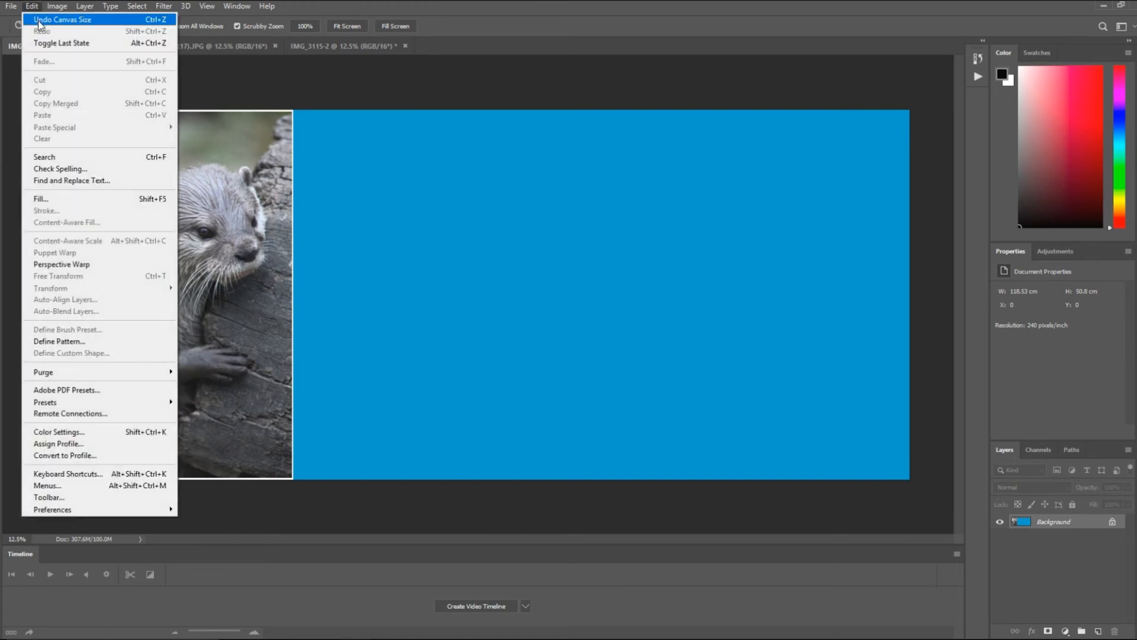
left_click(59, 20)
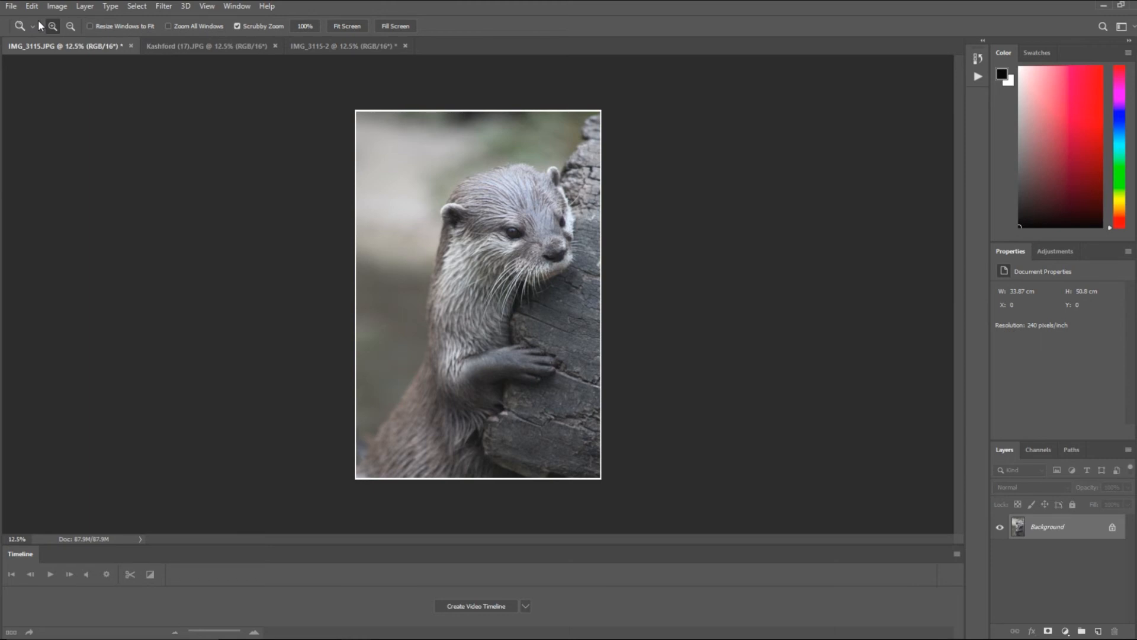
Reopen the canvas size settings for IMG_3115.JPG and set the width to 250 percent.
left_click(57, 7)
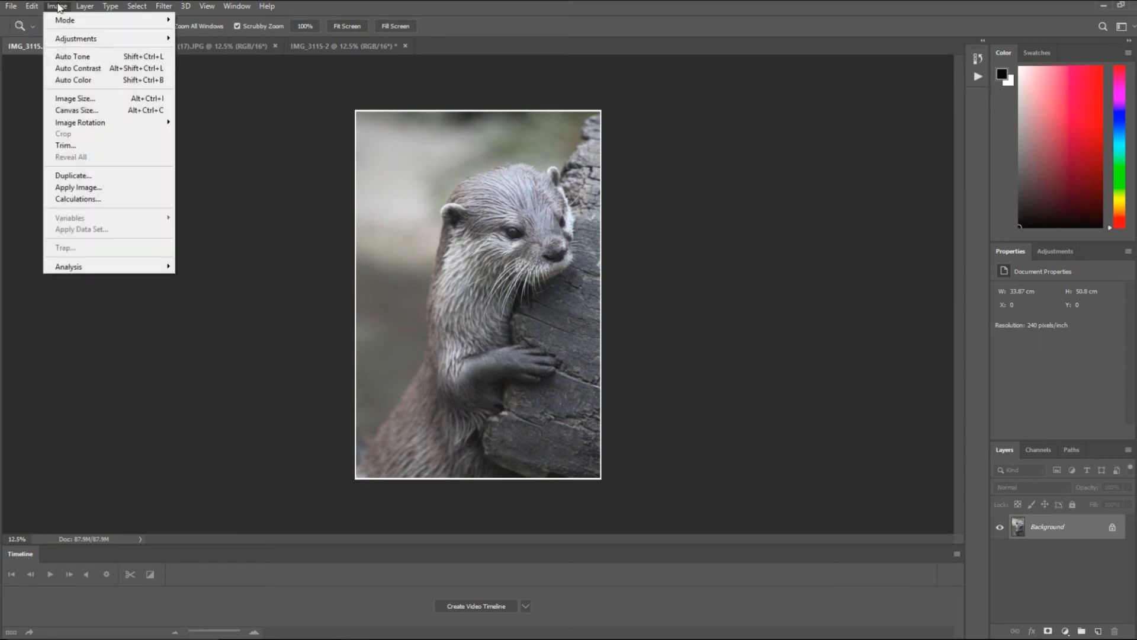
left_click(59, 111)
left_click(600, 210)
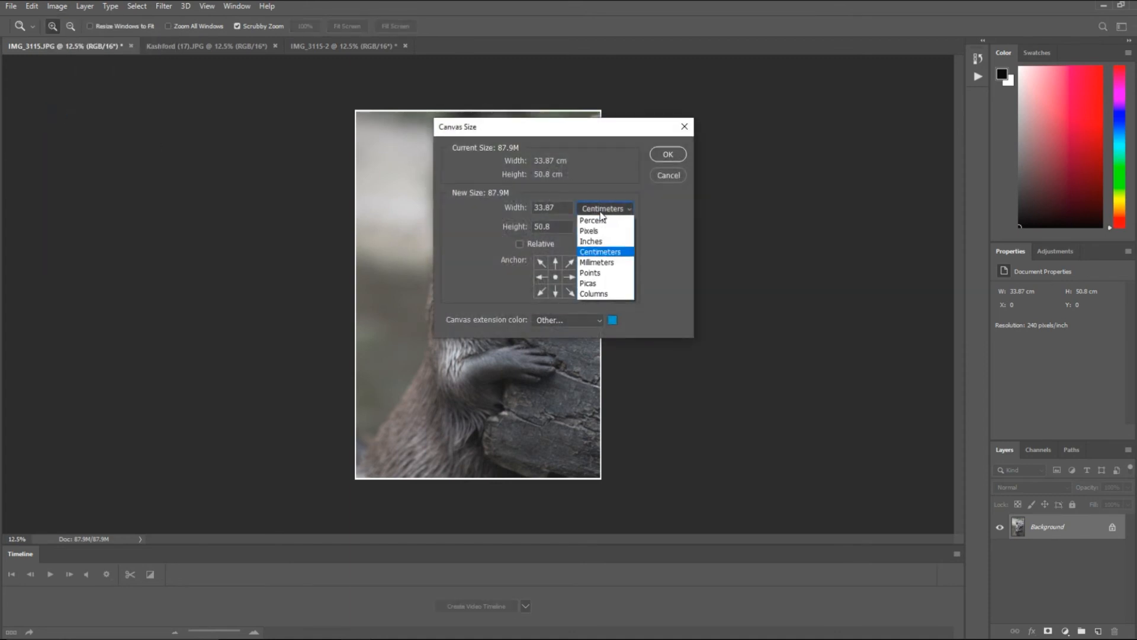
left_click(599, 220)
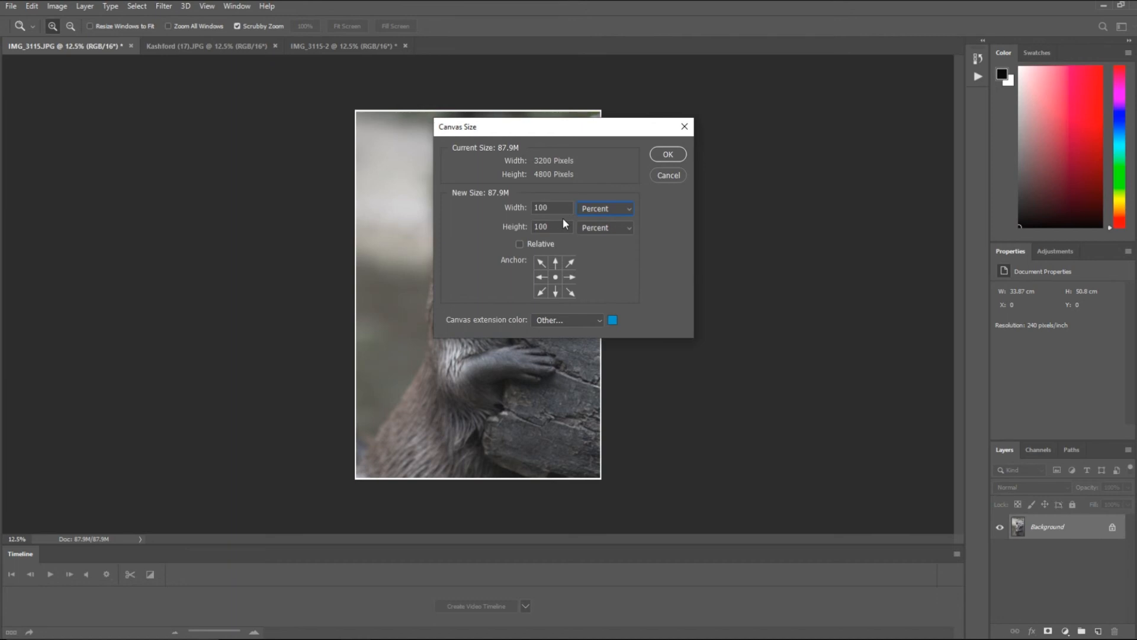
key("BackSpace")
key("BackSpace")
key("BackSpace")
type("250")
Anchor the image at the middle left and apply the canvas extension with white as the extension color.
left_click(541, 277)
left_click(597, 322)
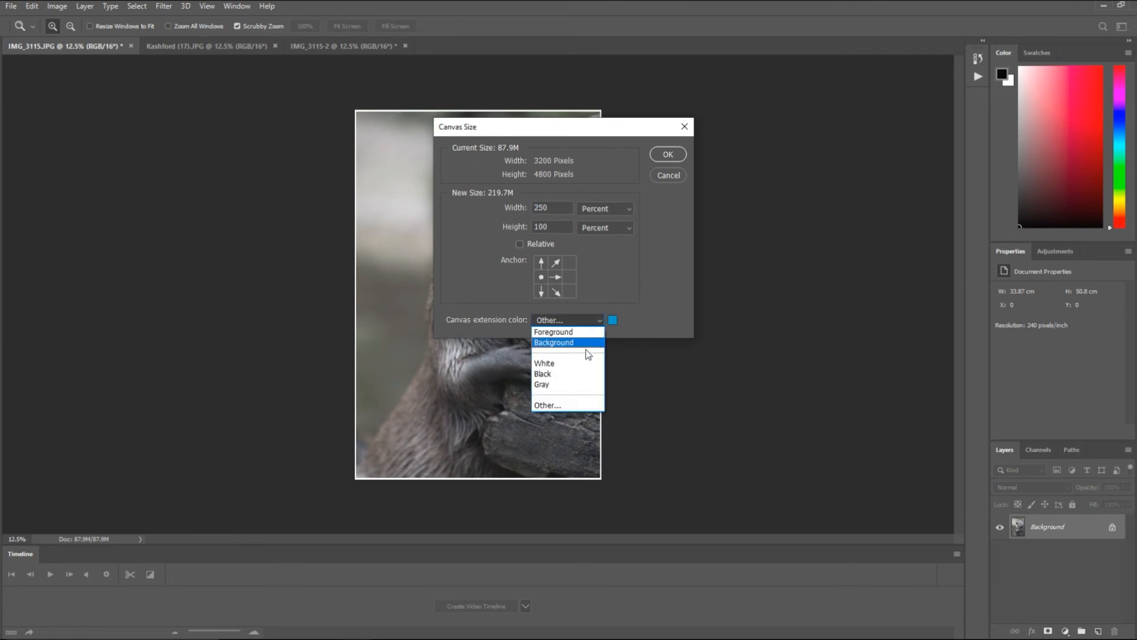
left_click(546, 364)
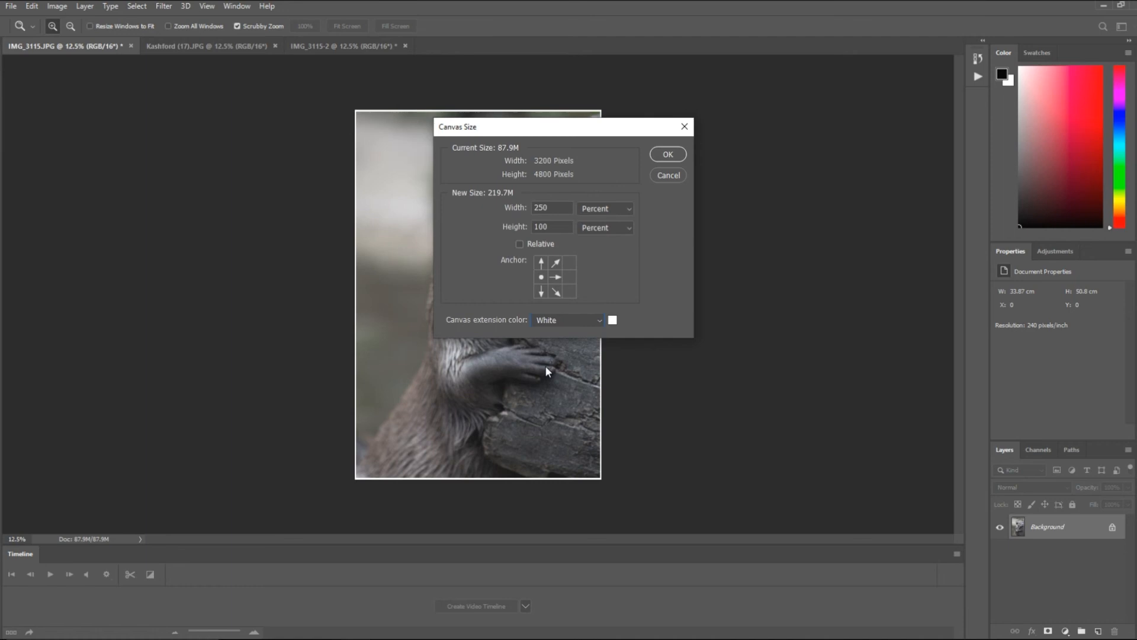
left_click(664, 154)
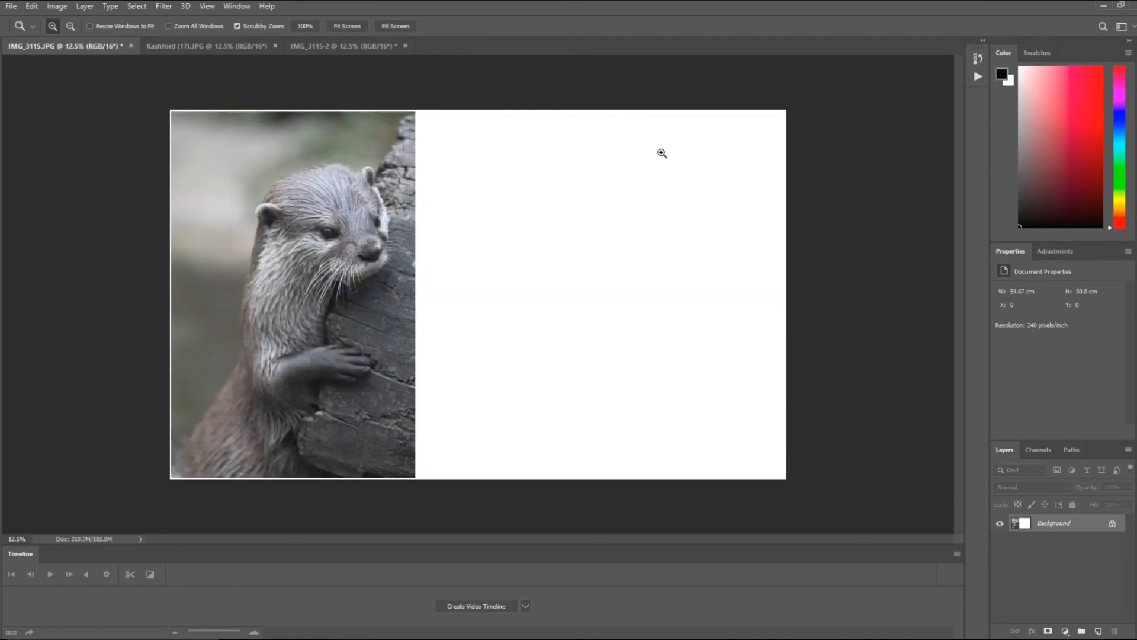